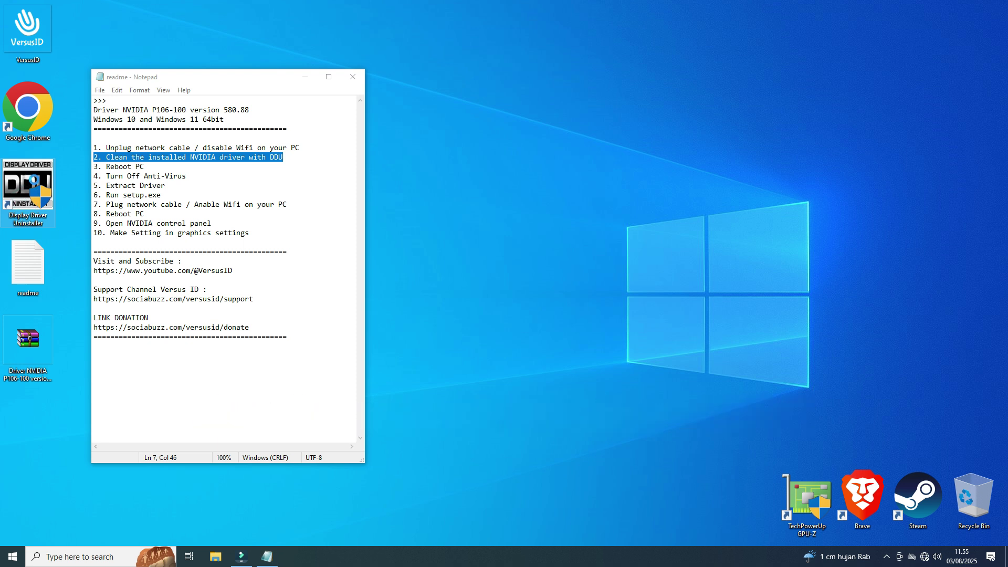
Launch Display Driver Uninstaller as administrator and dismiss its Safe Mode notice
right_click(34, 180)
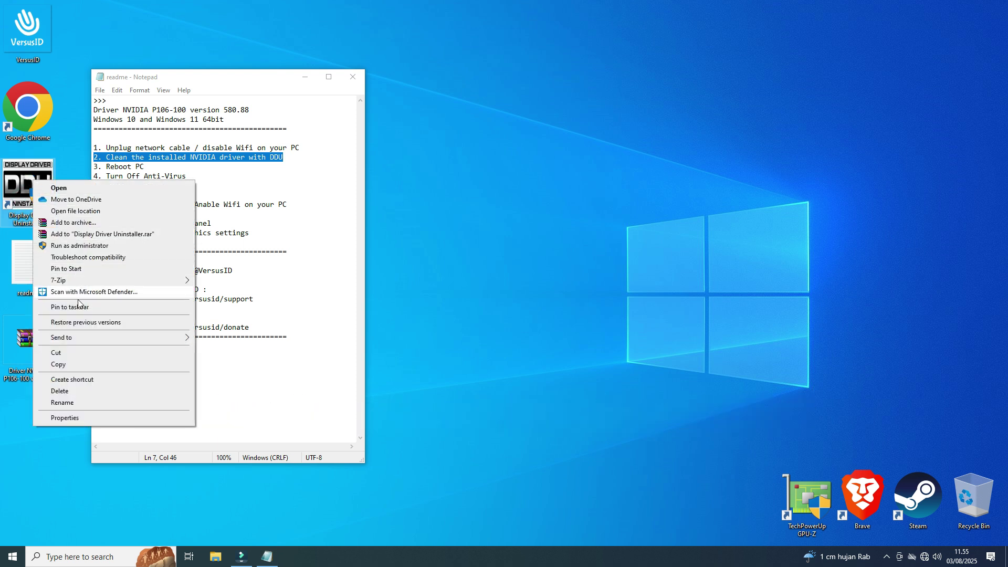
left_click(70, 246)
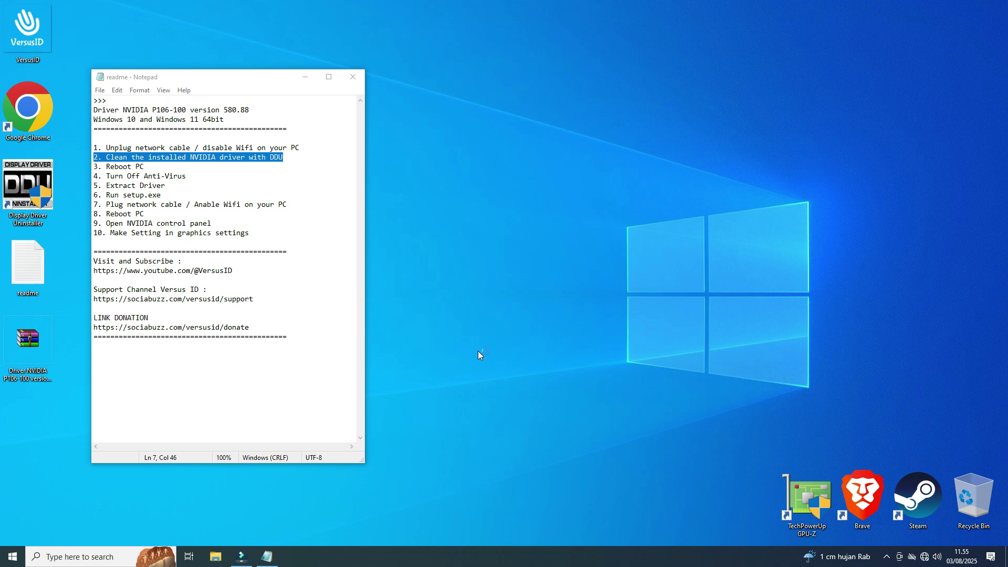
left_click(573, 320)
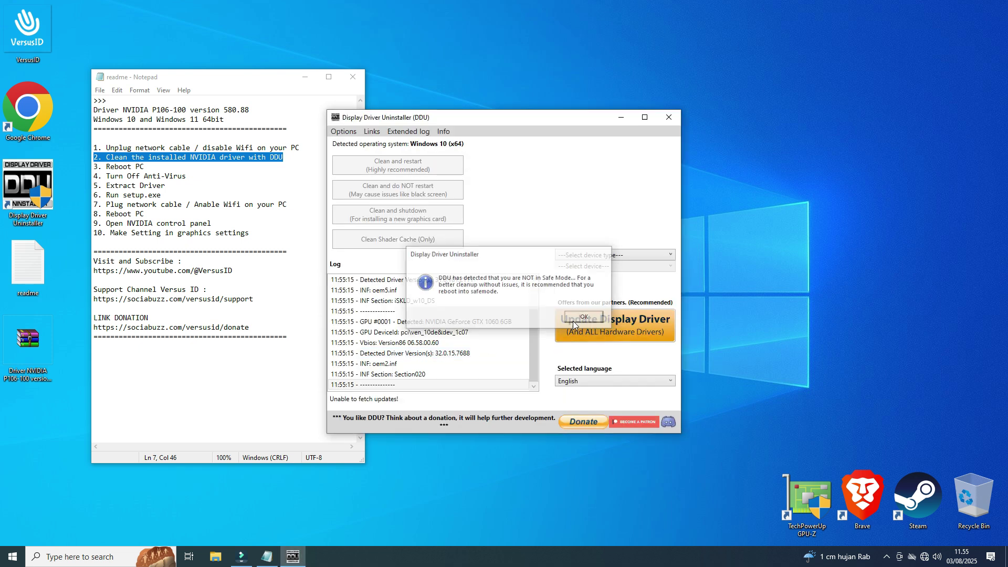
Set the device type to GPU and the device to NVIDIA, and start the clean and restart
left_click(582, 255)
left_click(578, 288)
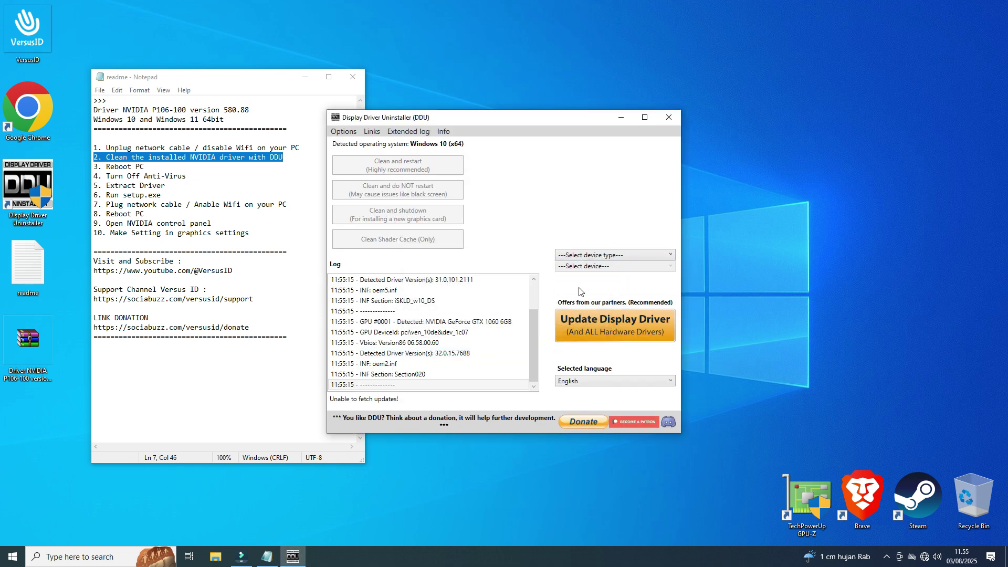
left_click(582, 266)
left_click(582, 288)
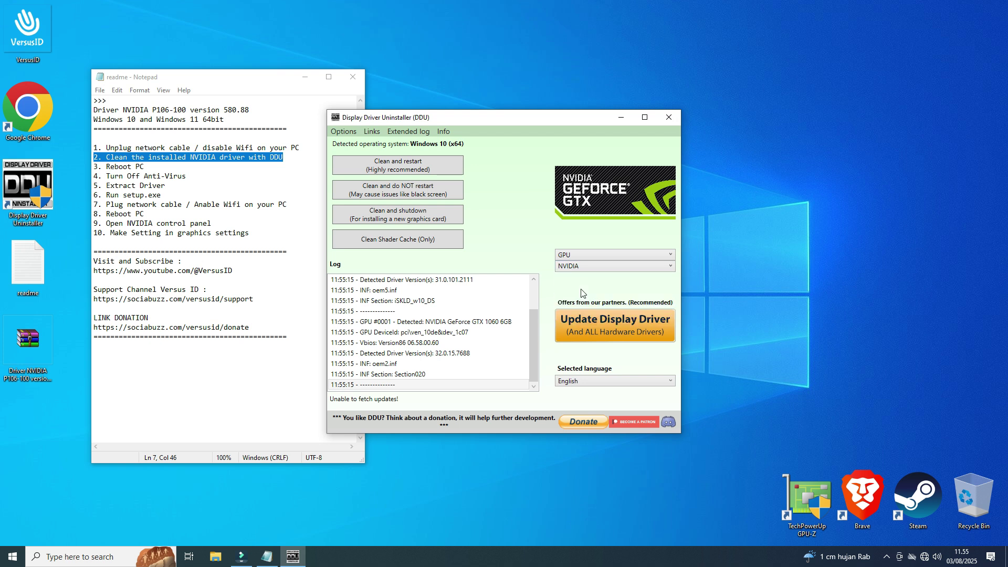
left_click(414, 171)
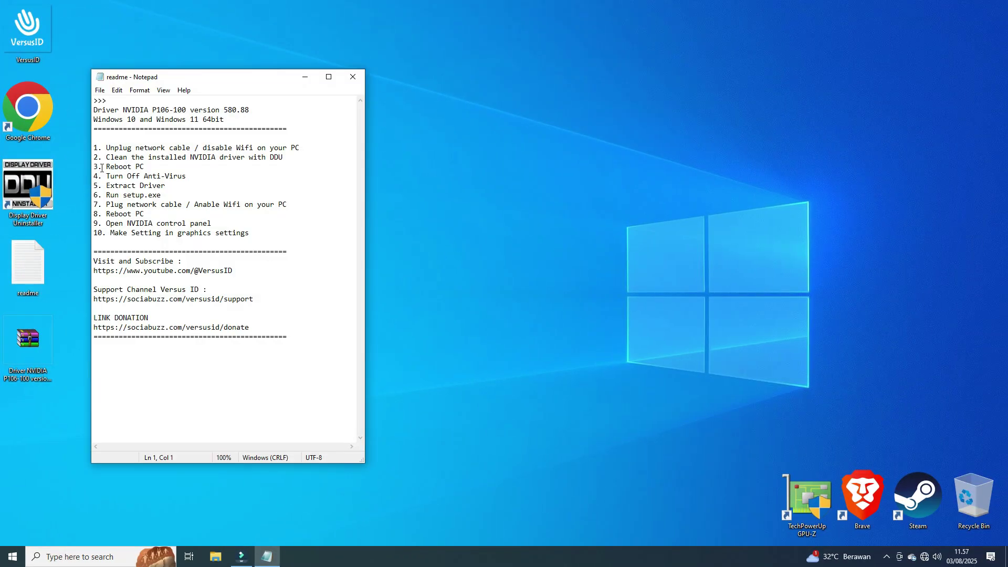
Mark the Reboot PC and Turn Off Anti-Virus lines in the readme, and open Windows Security's virus and threat protection settings
left_click_drag(106, 166, 142, 167)
left_click_drag(113, 178, 185, 176)
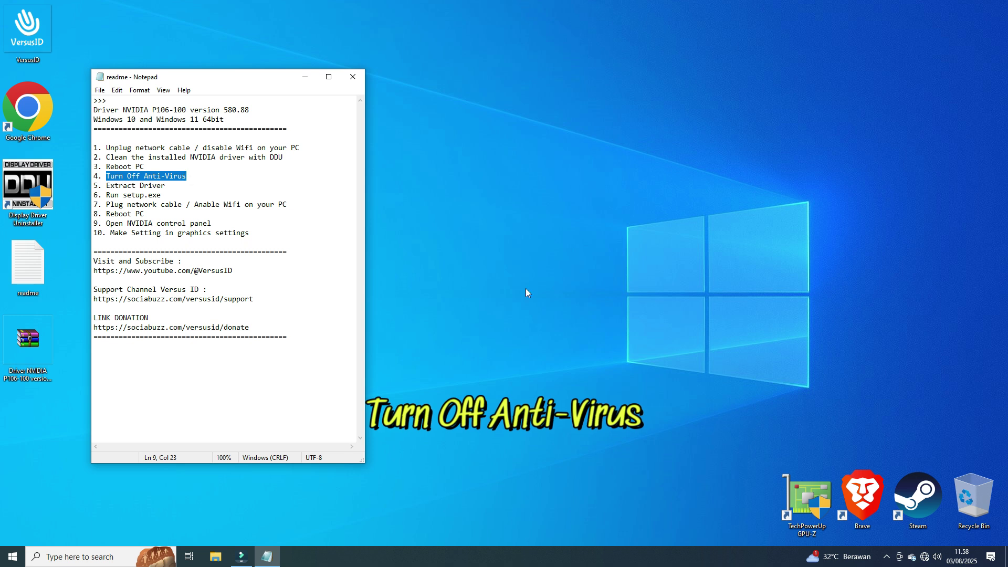
left_click(887, 557)
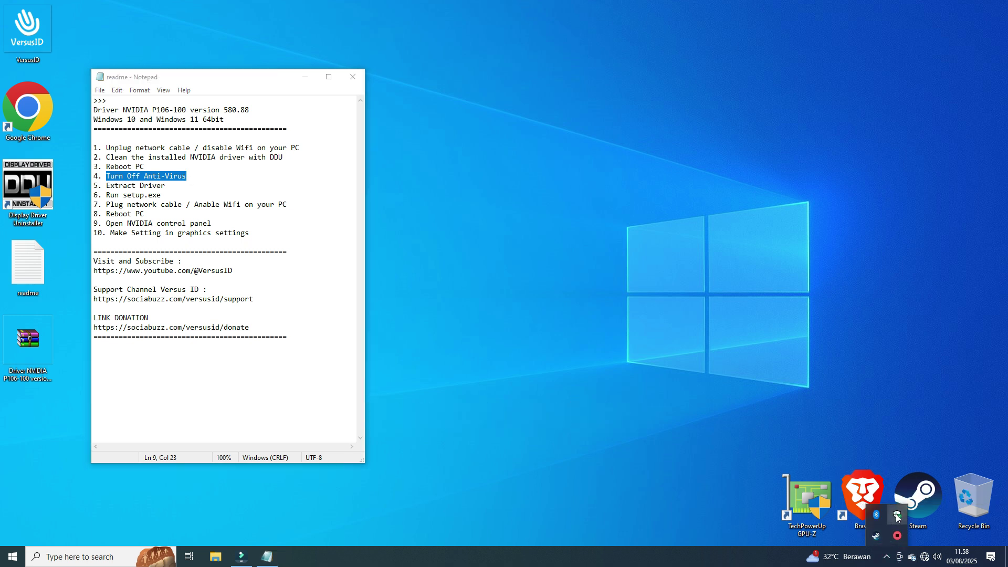
left_click(897, 515)
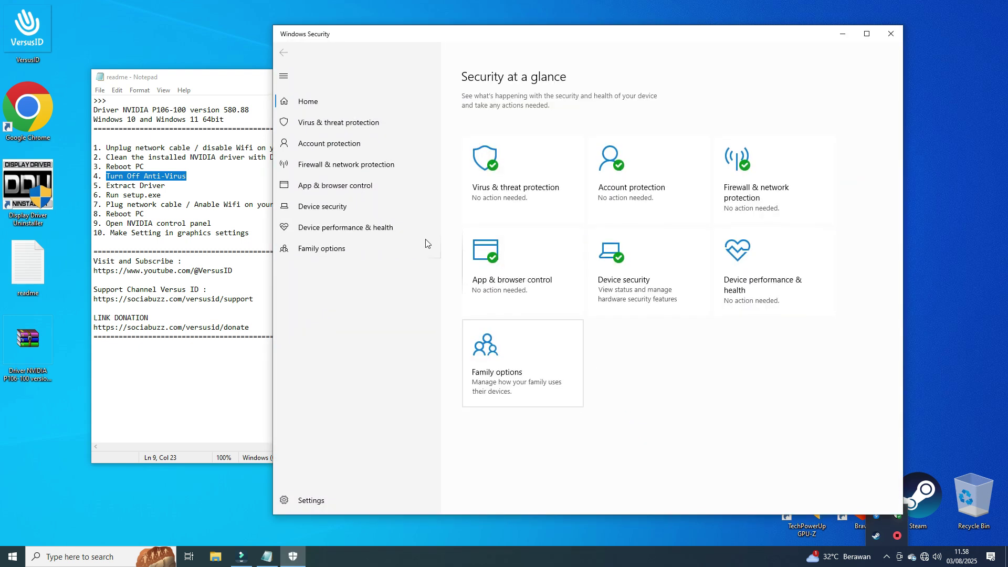
left_click(332, 125)
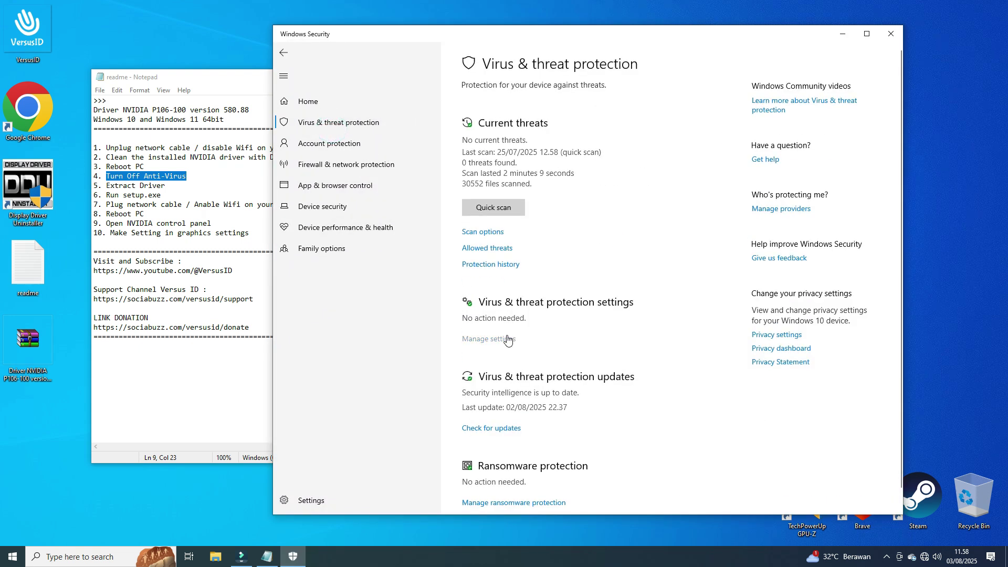
left_click(507, 339)
Turn off real-time protection, cloud-delivered protection and automatic sample submission, and close Windows Security
left_click(473, 187)
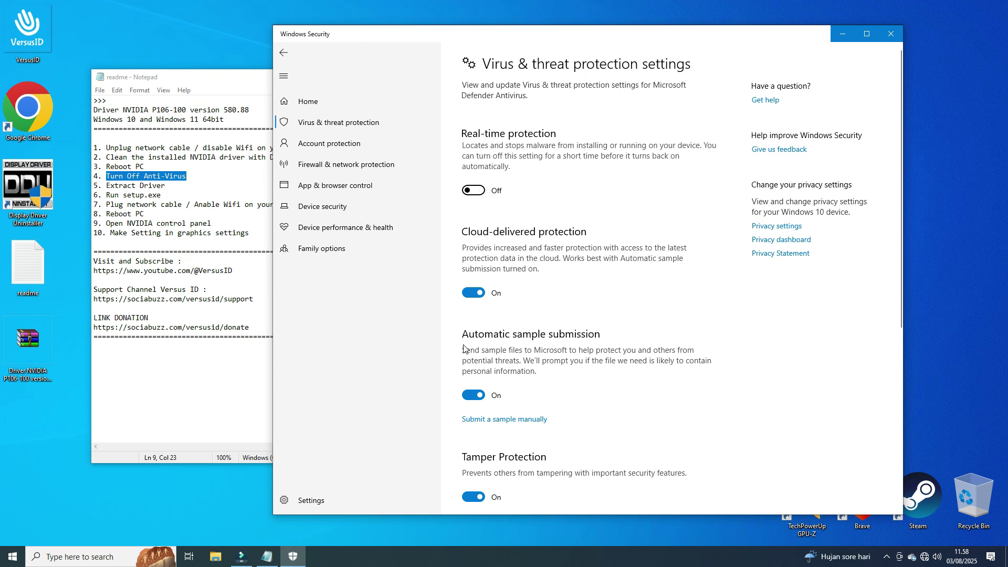
left_click(474, 302)
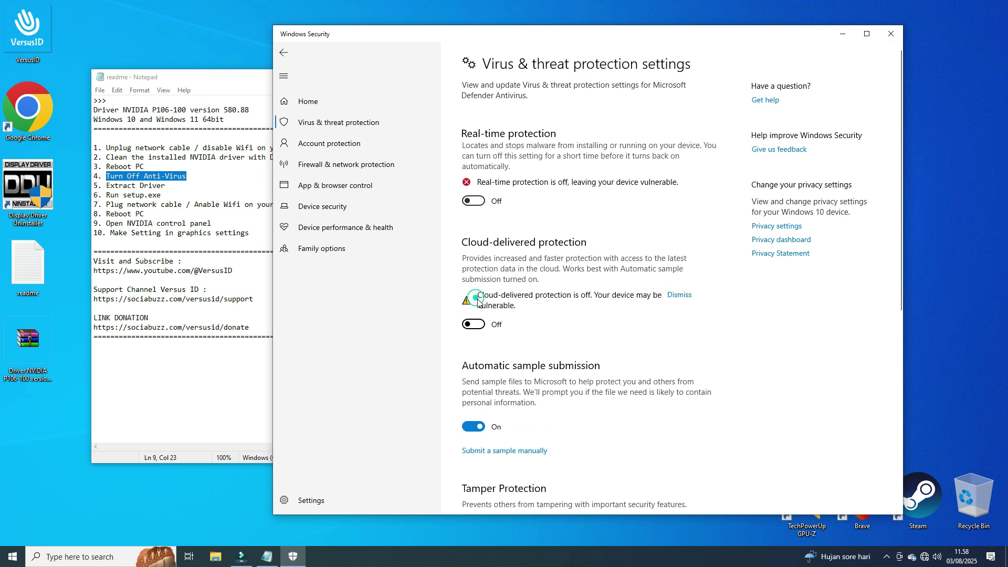
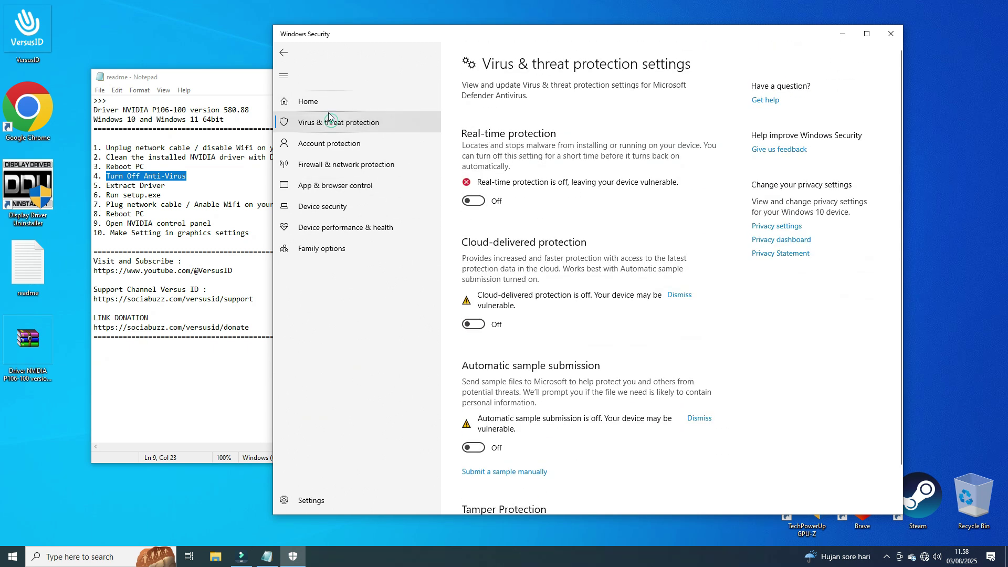
left_click(326, 101)
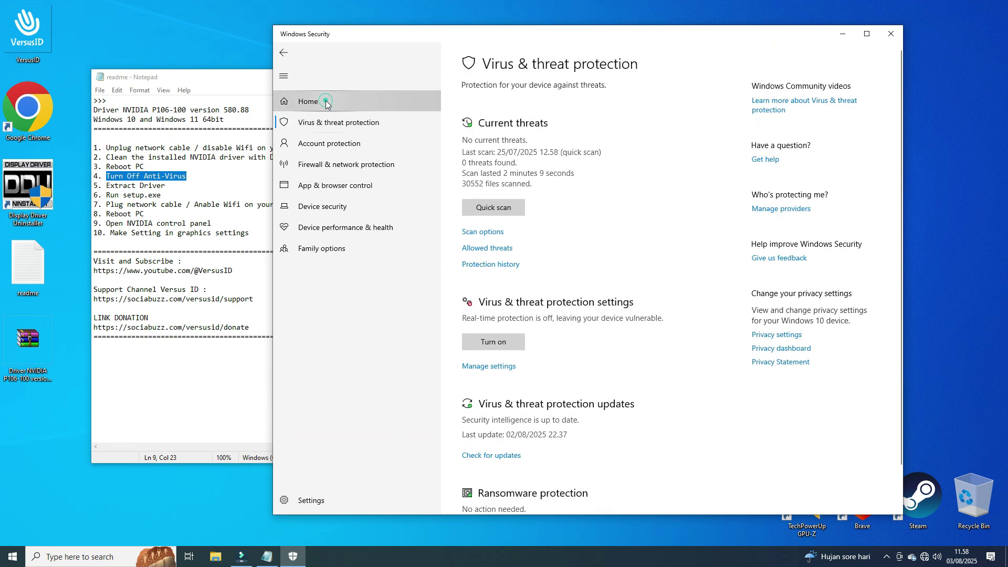
left_click(889, 34)
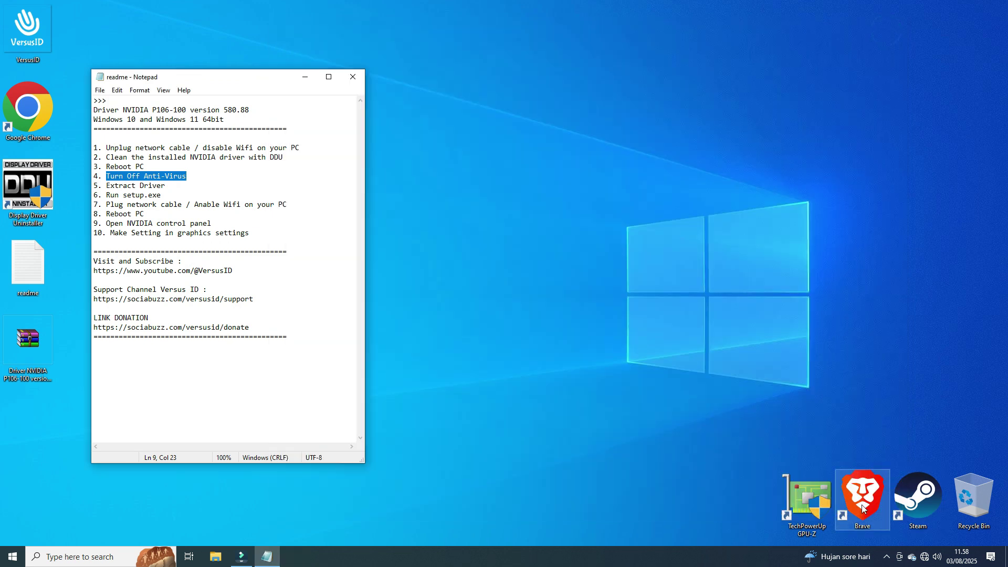
Extract the NVIDIA P106-100 driver archive with 7-Zip into a folder of the same name, entering the archive password
left_click_drag(107, 185, 169, 186)
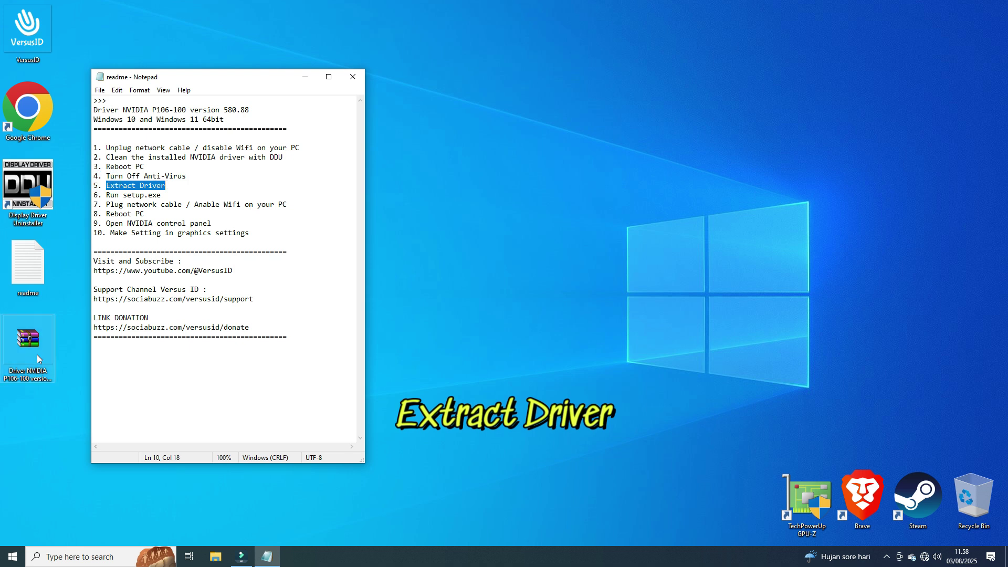
right_click(30, 339)
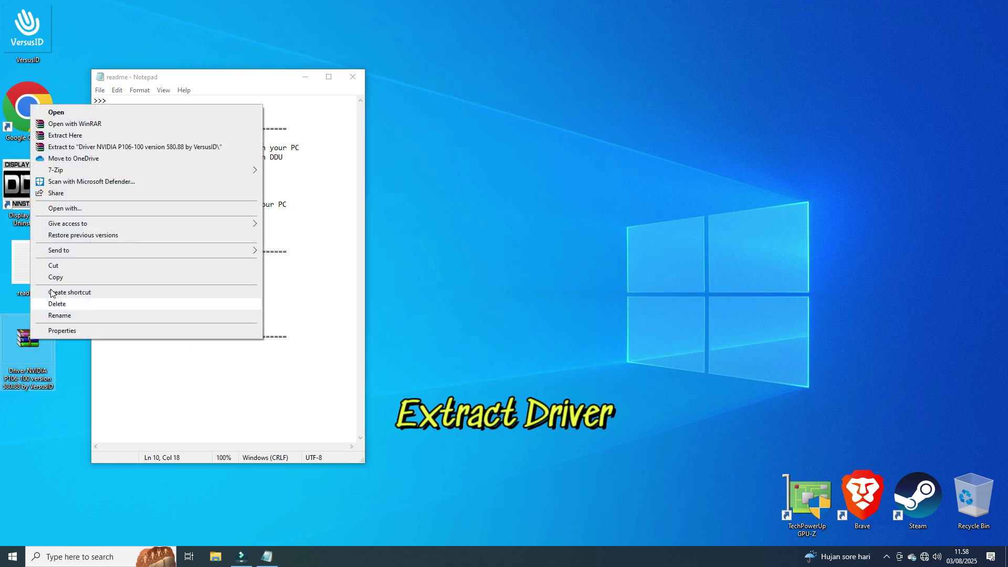
mouse_move(79, 171)
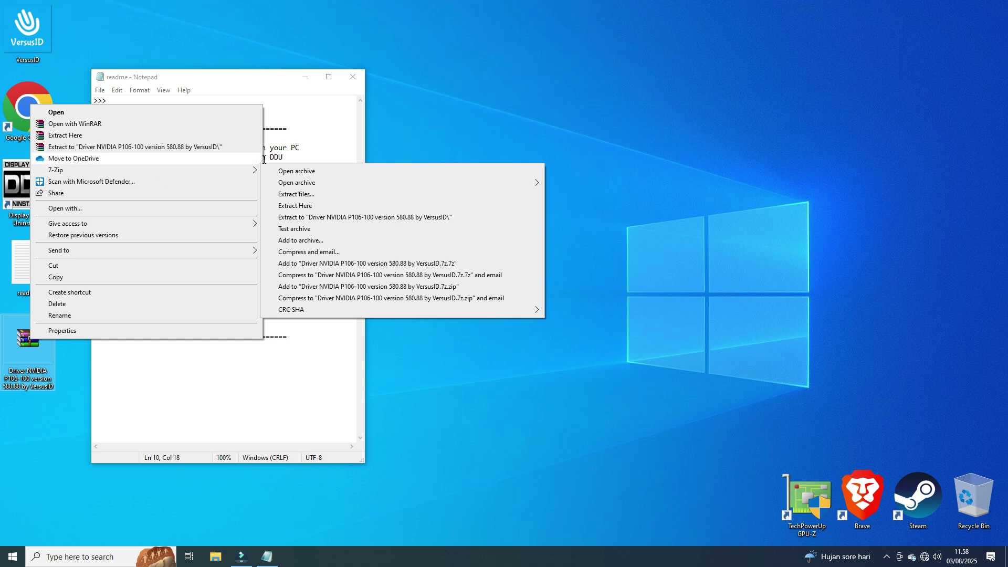
left_click(306, 216)
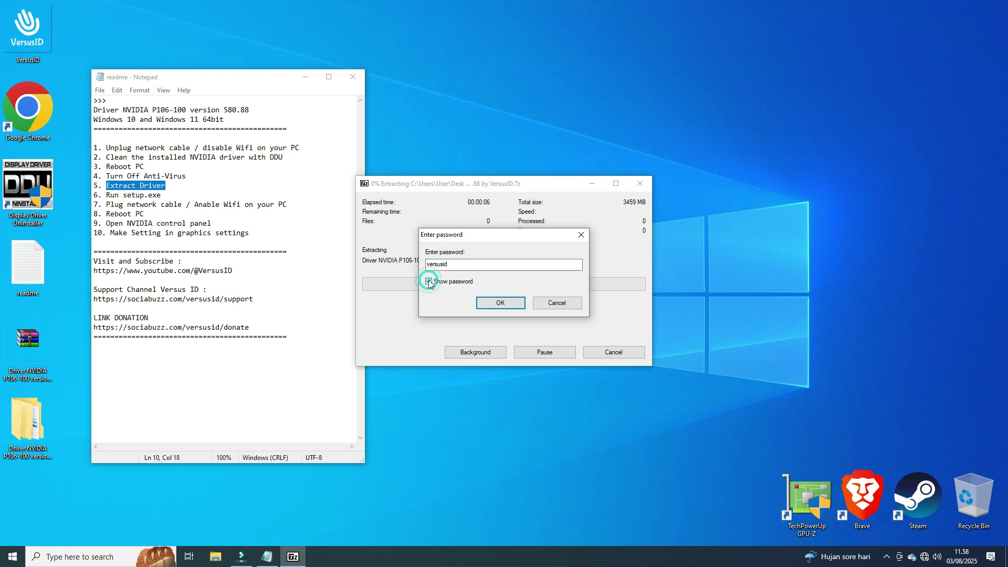
left_click(455, 265)
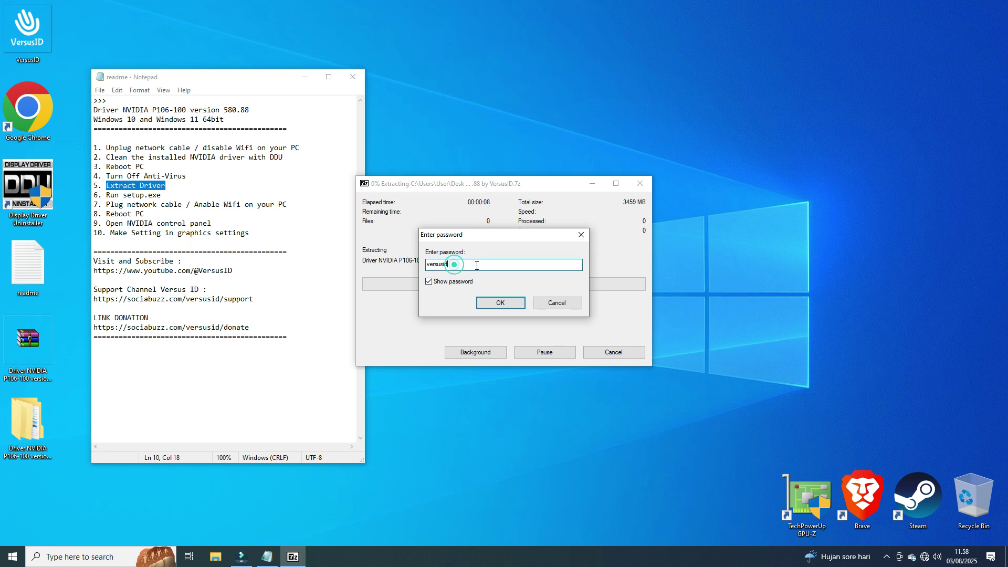
left_click(493, 305)
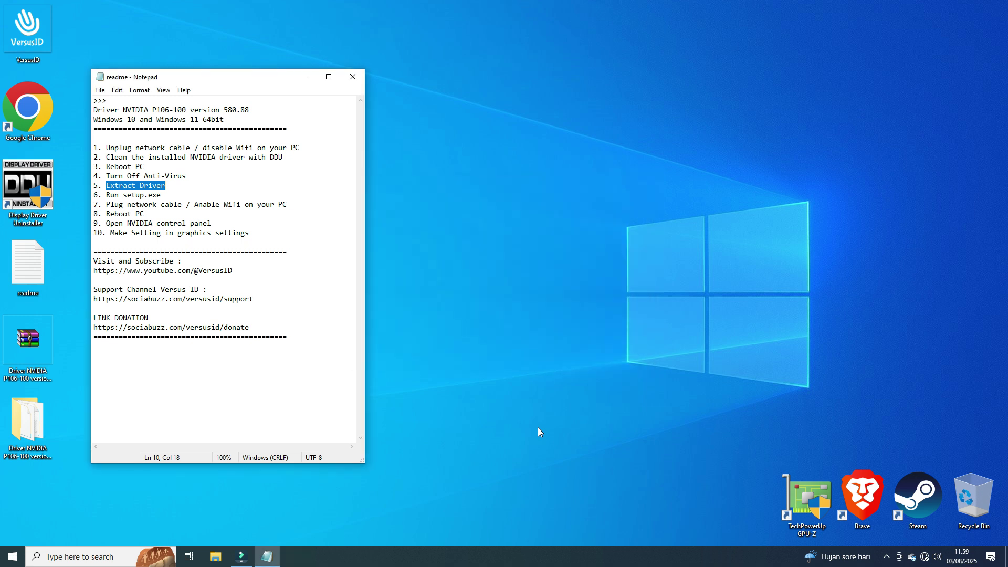
Open the extracted driver folder and run its setup application as administrator
left_click(26, 433)
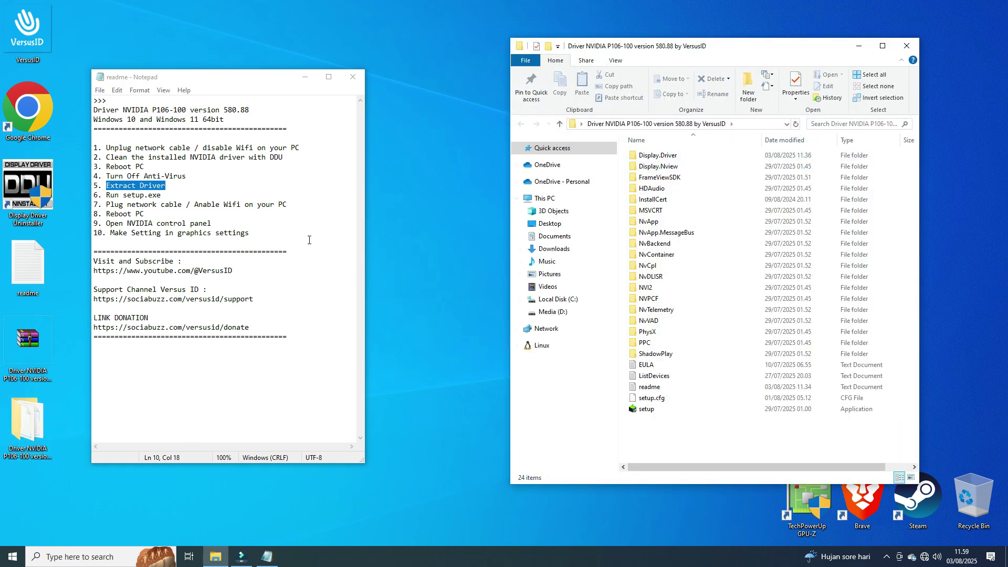
left_click_drag(106, 195, 164, 197)
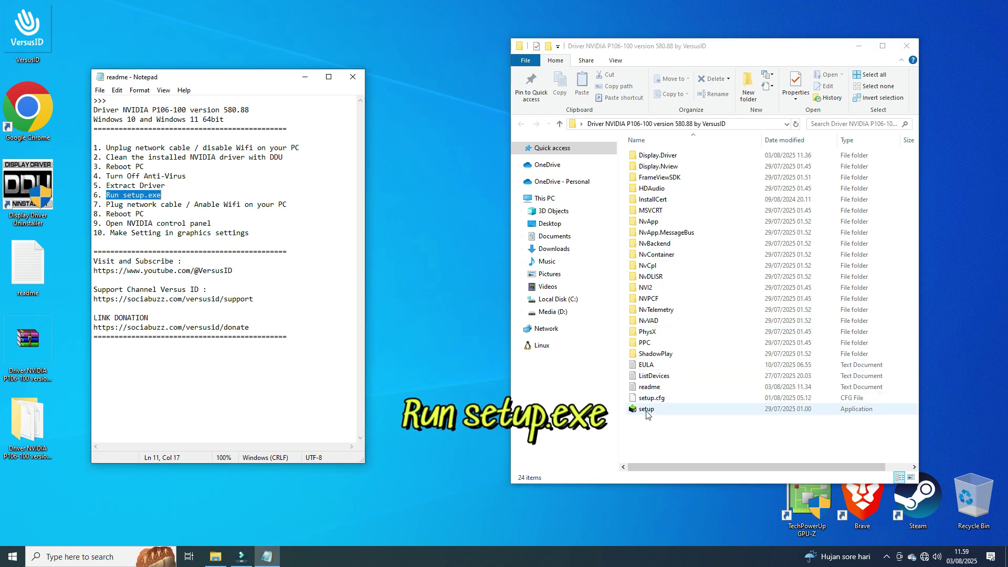
right_click(645, 410)
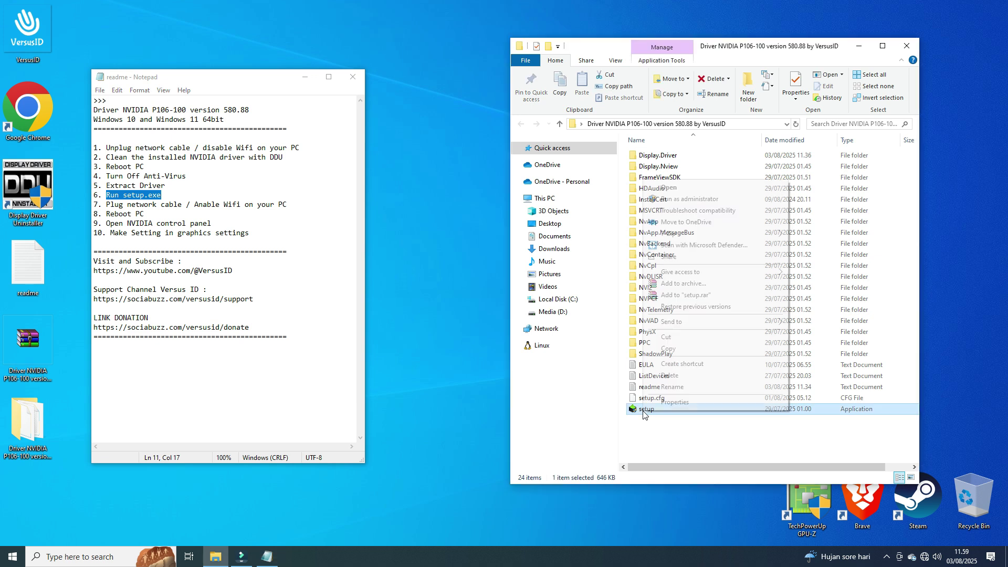
left_click(682, 199)
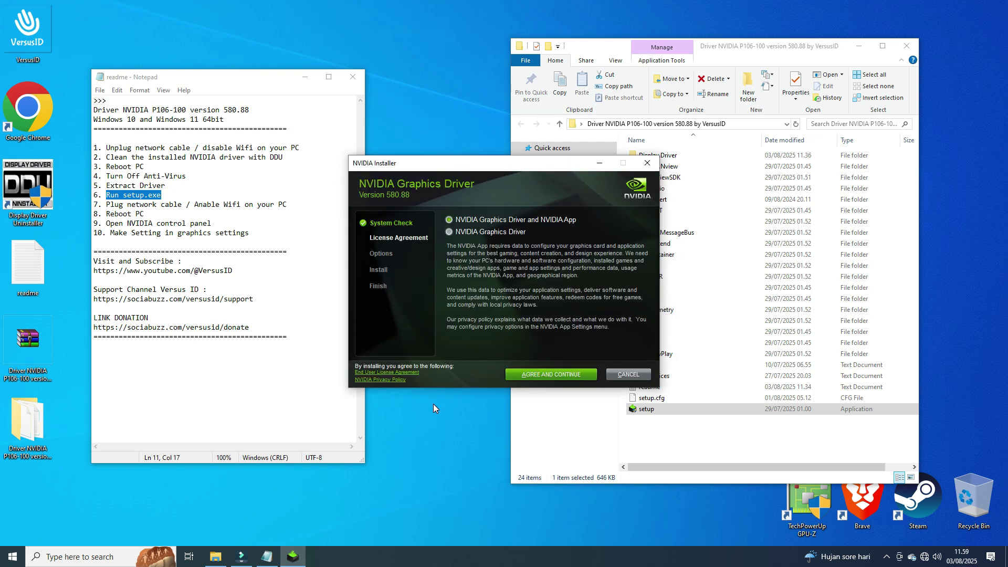
Install only the NVIDIA Graphics Driver with the Express option and close the finished installer
left_click(449, 232)
left_click(580, 372)
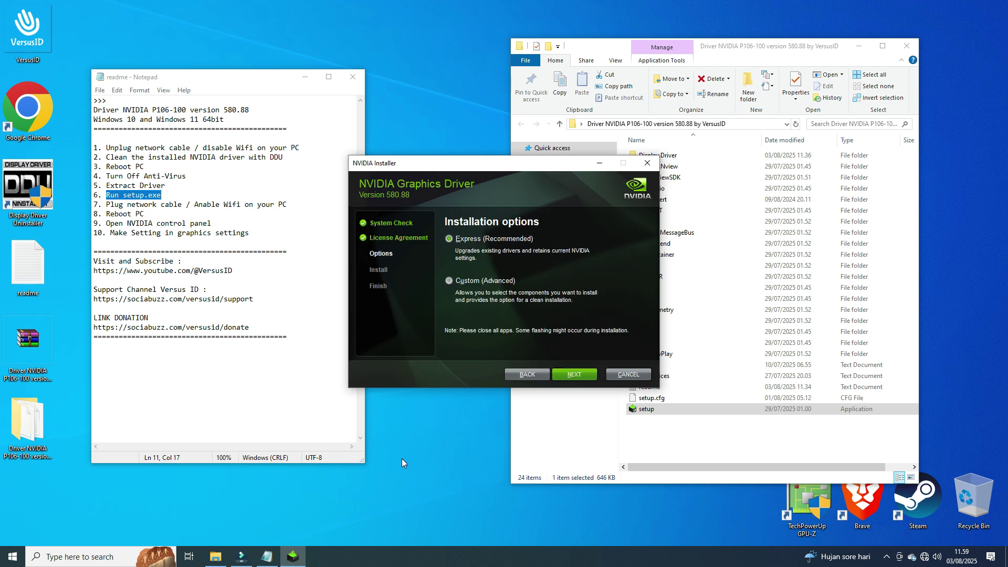
left_click(573, 374)
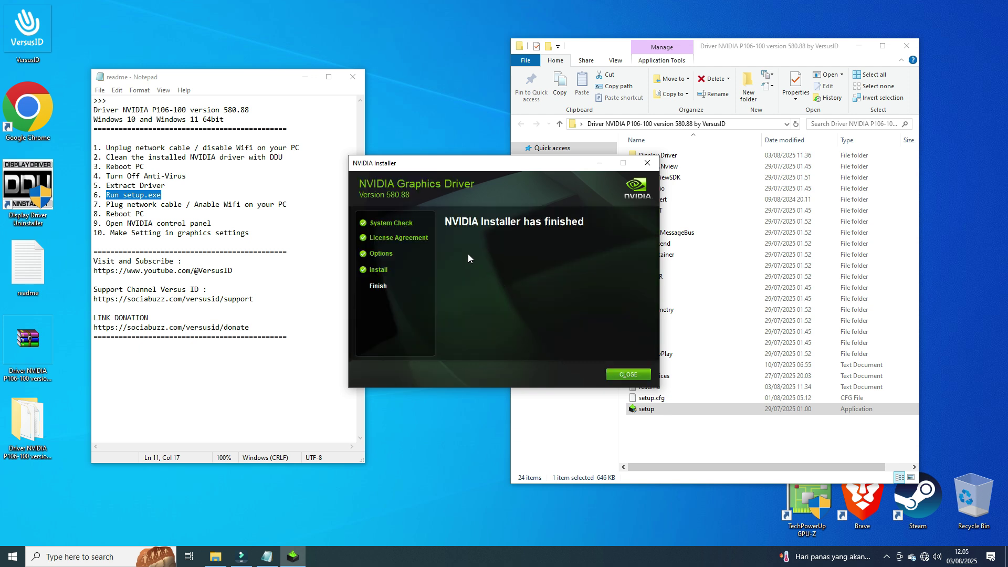
left_click(631, 373)
Mark the readme's network line and connect the PC to the MILU Wi-Fi network
left_click_drag(106, 204, 292, 204)
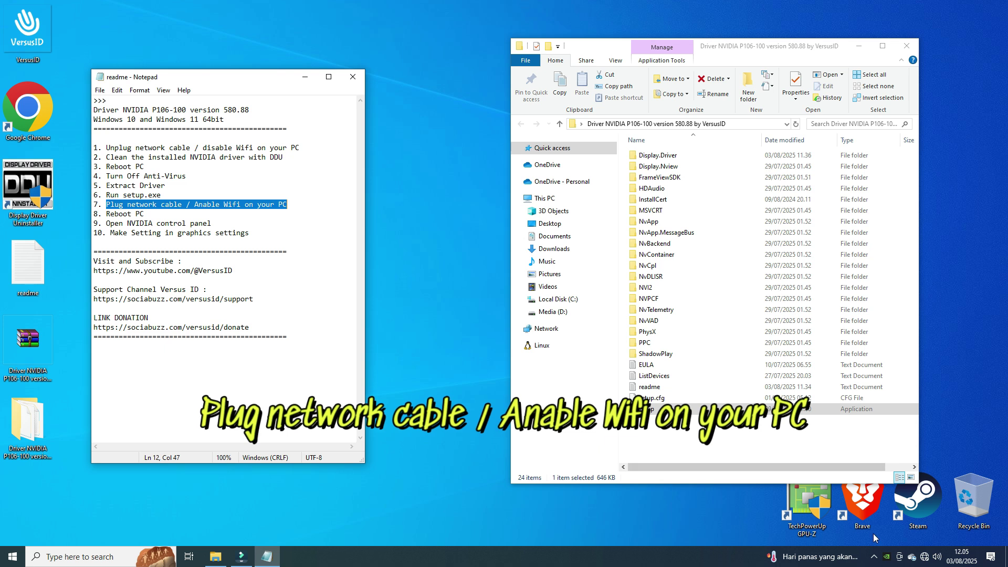
left_click(924, 558)
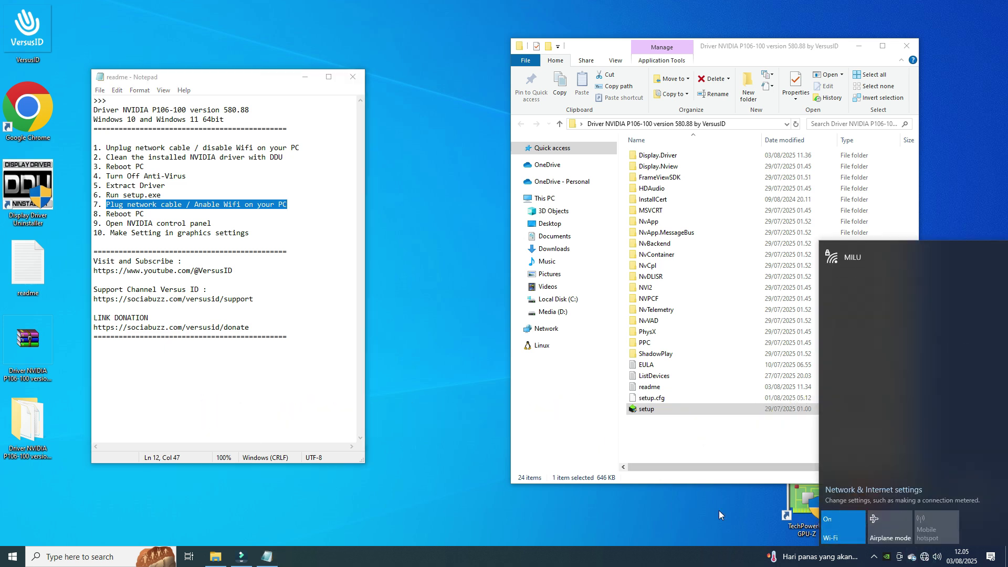
left_click(881, 267)
left_click(954, 303)
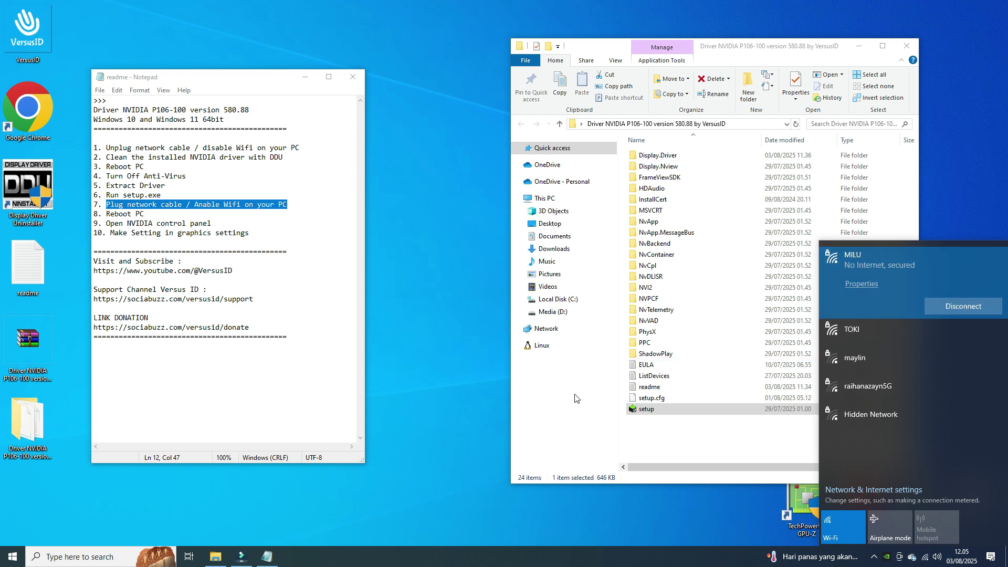
left_click(468, 408)
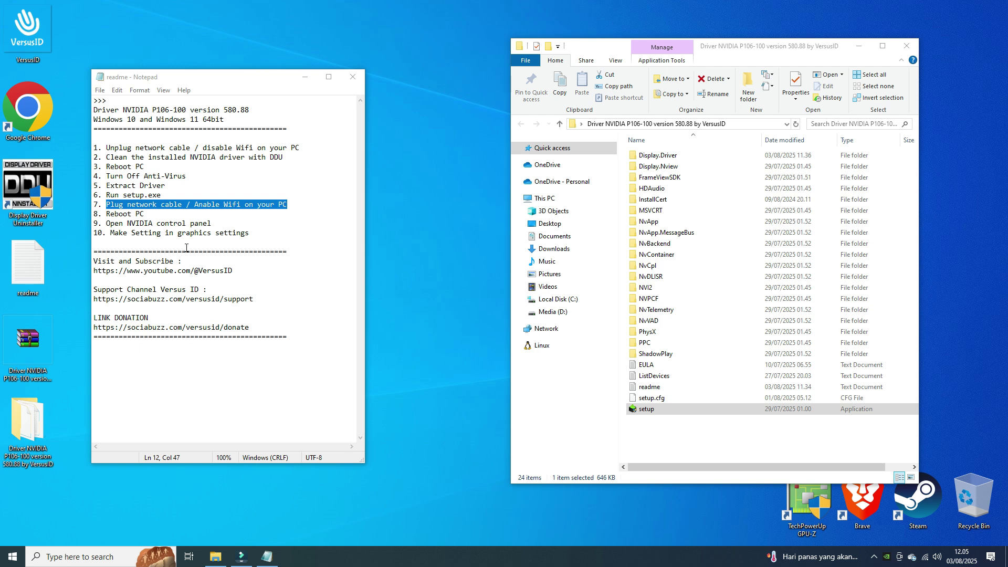
Mark the second Reboot PC line in the readme and restart the computer
left_click_drag(105, 215, 144, 215)
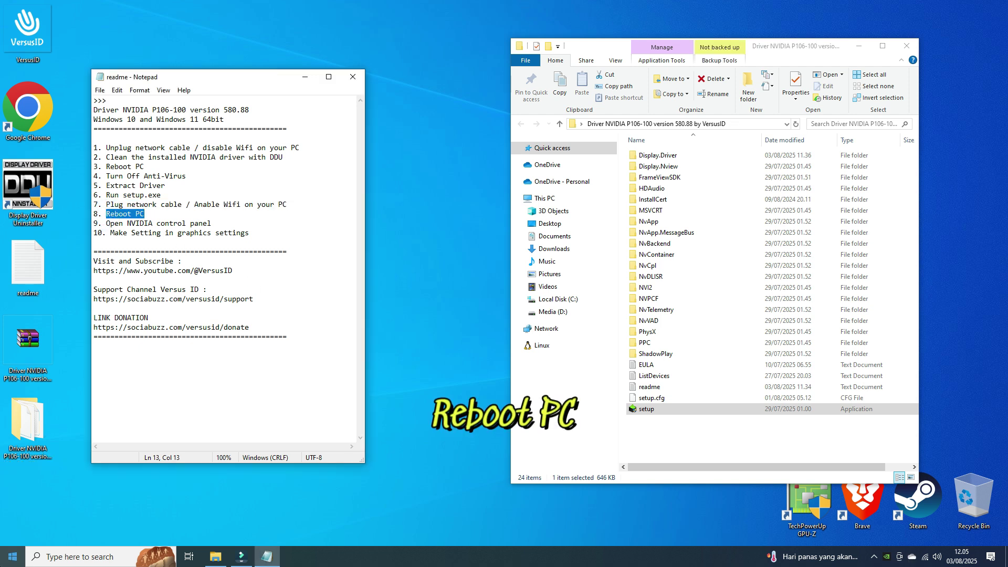
left_click(8, 549)
mouse_move(50, 501)
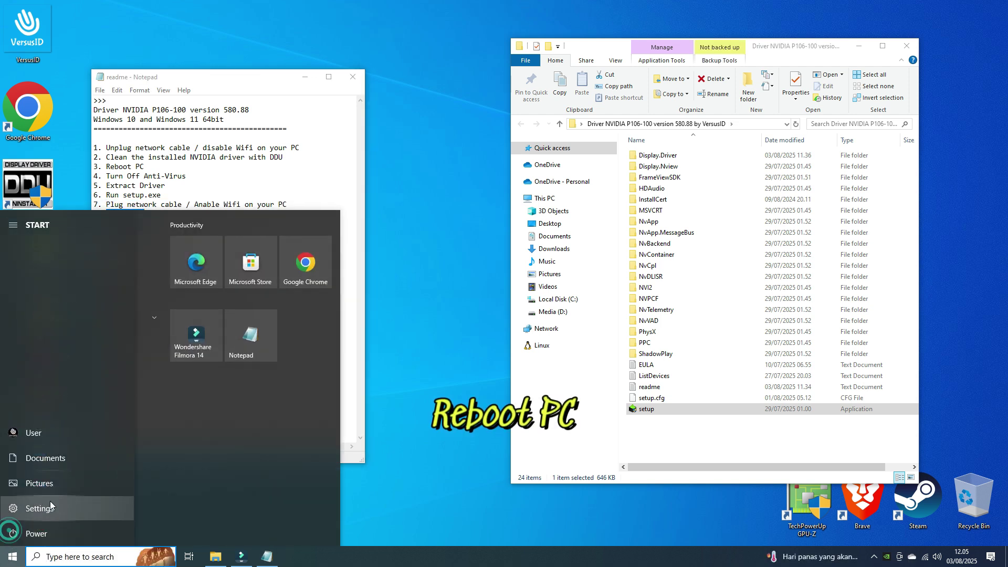
left_click(55, 530)
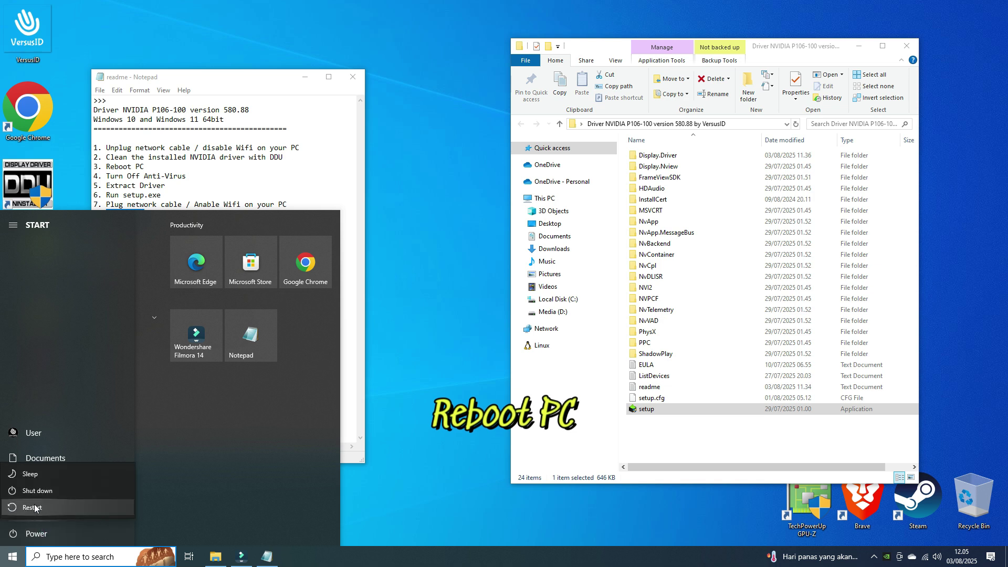
left_click(122, 505)
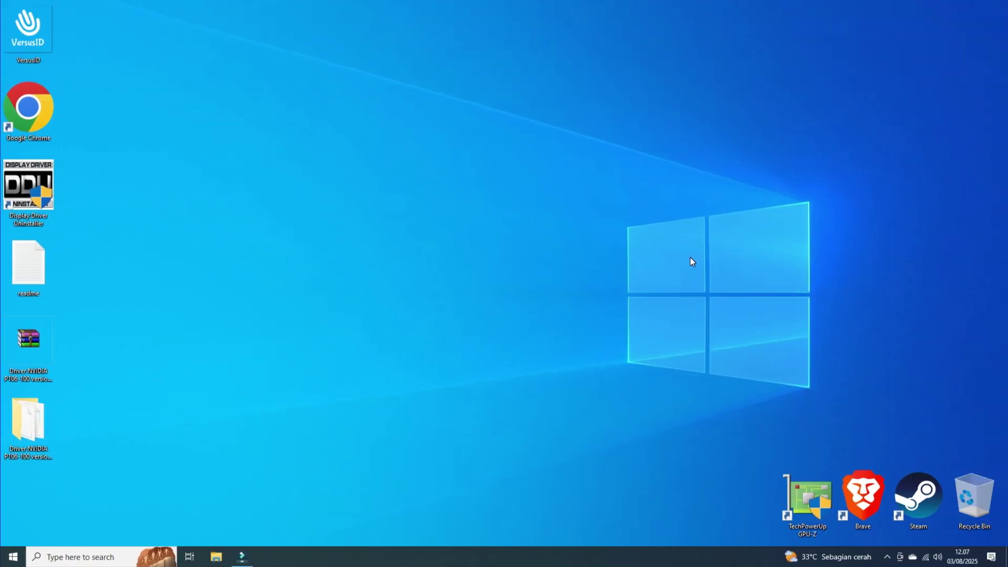
Open the readme and mark its Open NVIDIA control panel line
double_click(36, 279)
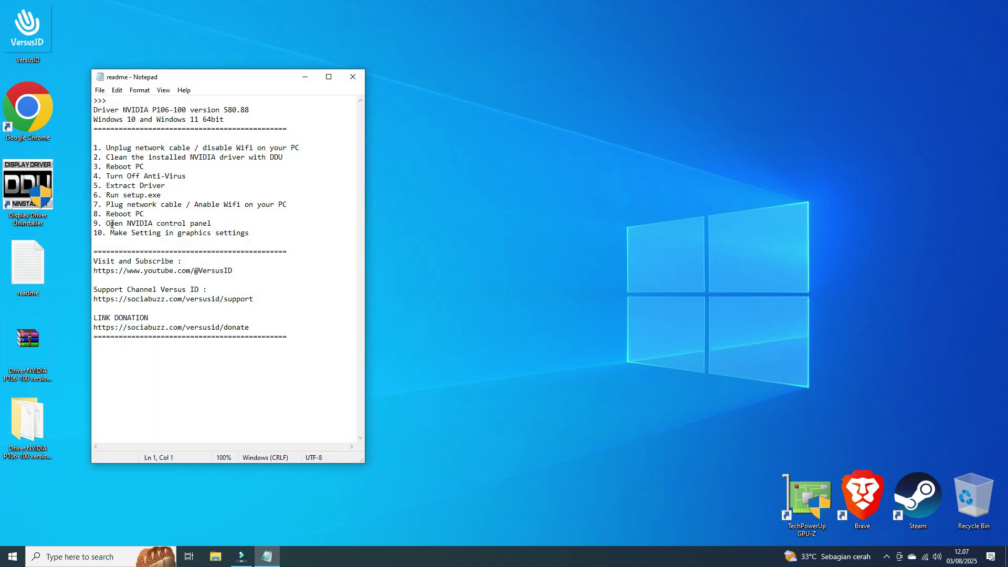
left_click_drag(106, 224, 213, 224)
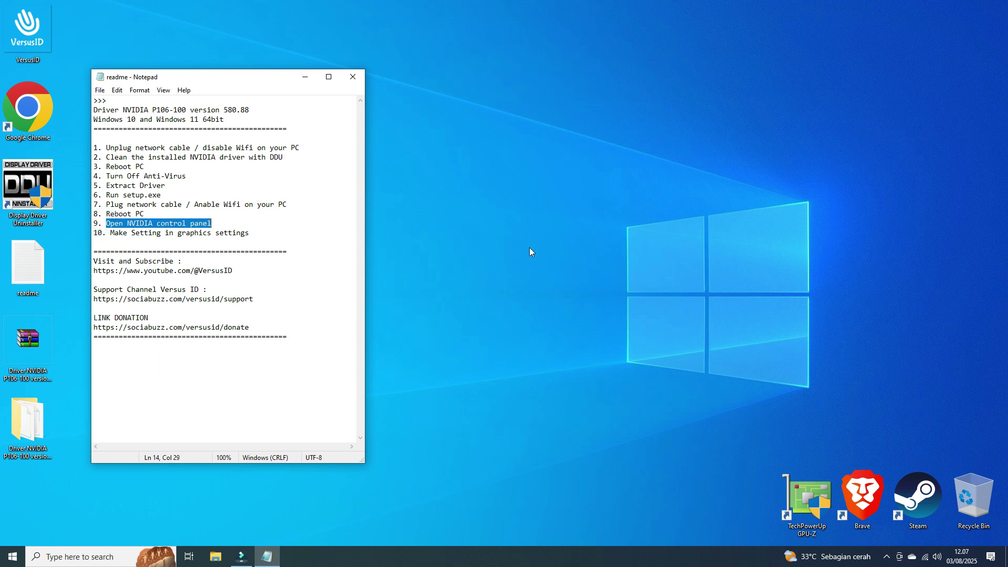
Turn on cloud-delivered protection, automatic sample submission and Tamper Protection in the virus and threat protection settings, and close Windows Security
left_click(886, 557)
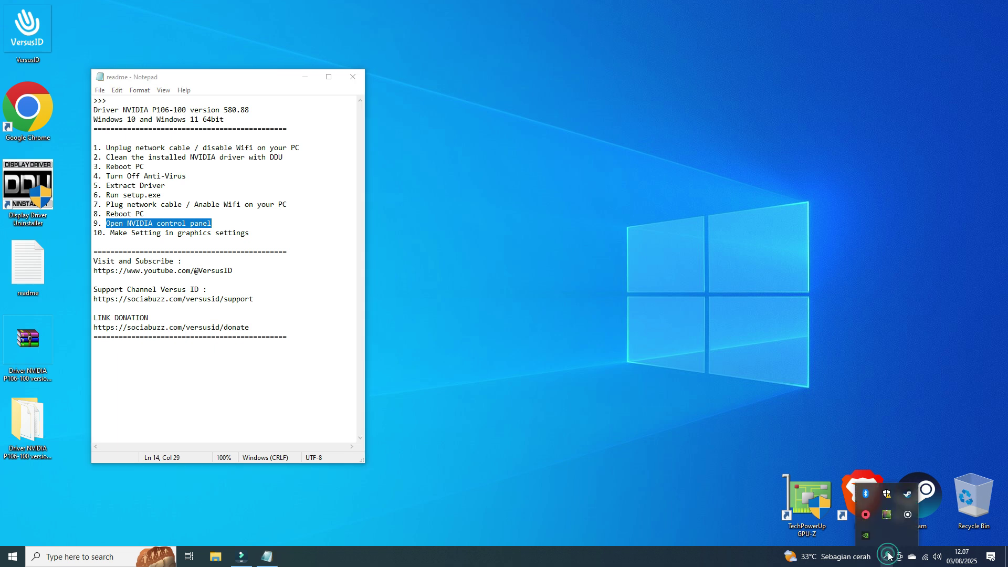
left_click(886, 498)
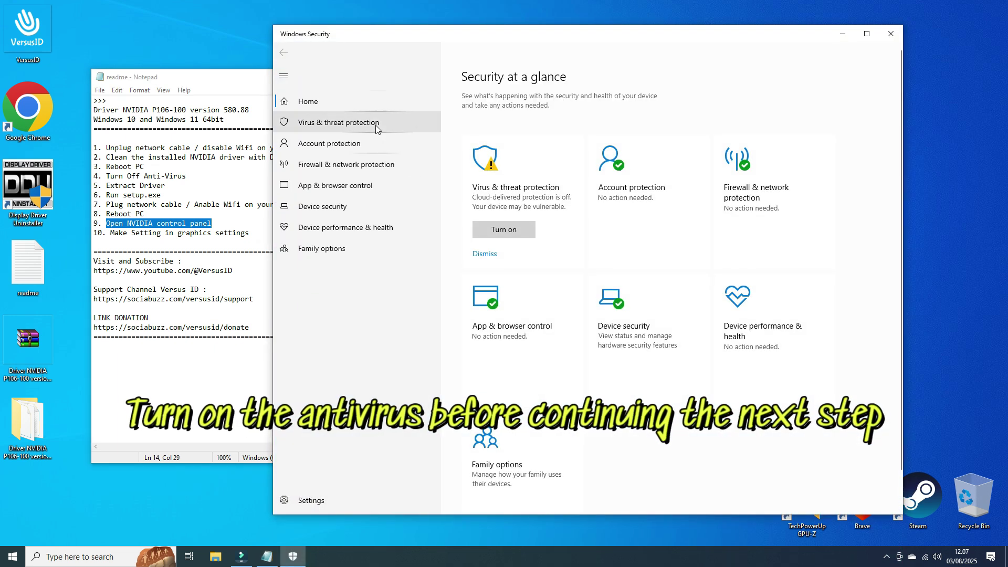
left_click(376, 125)
scroll(525, 220, "down", 1)
left_click(502, 368)
left_click(473, 313)
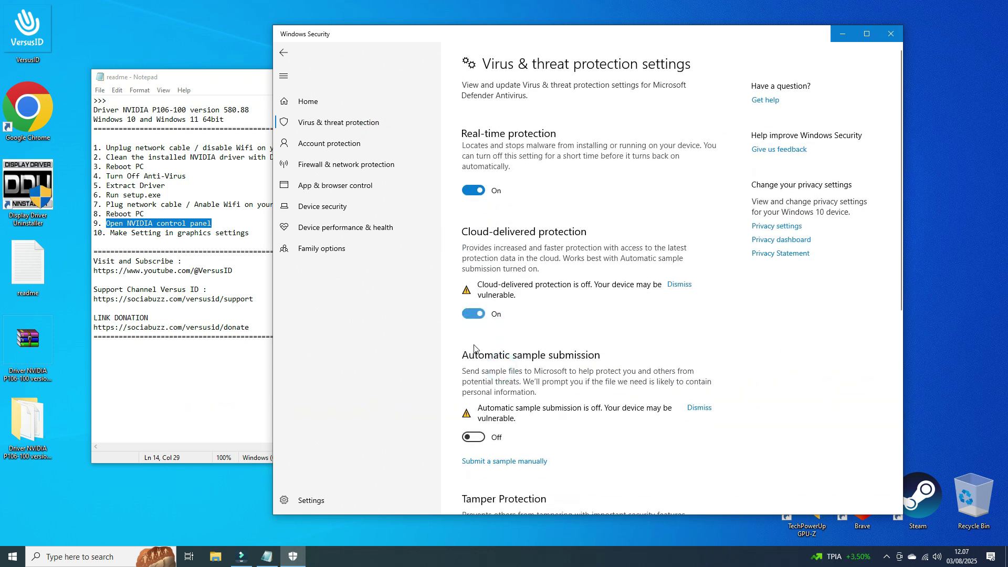
left_click(474, 436)
scroll(479, 414, "down", 3)
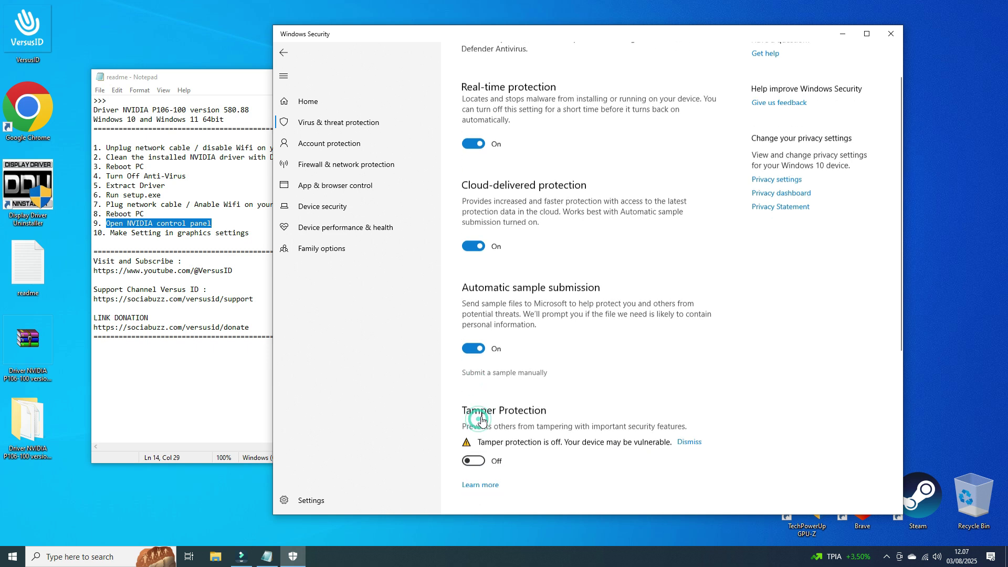
left_click(477, 367)
scroll(529, 411, "down", 2)
scroll(528, 412, "up", 4)
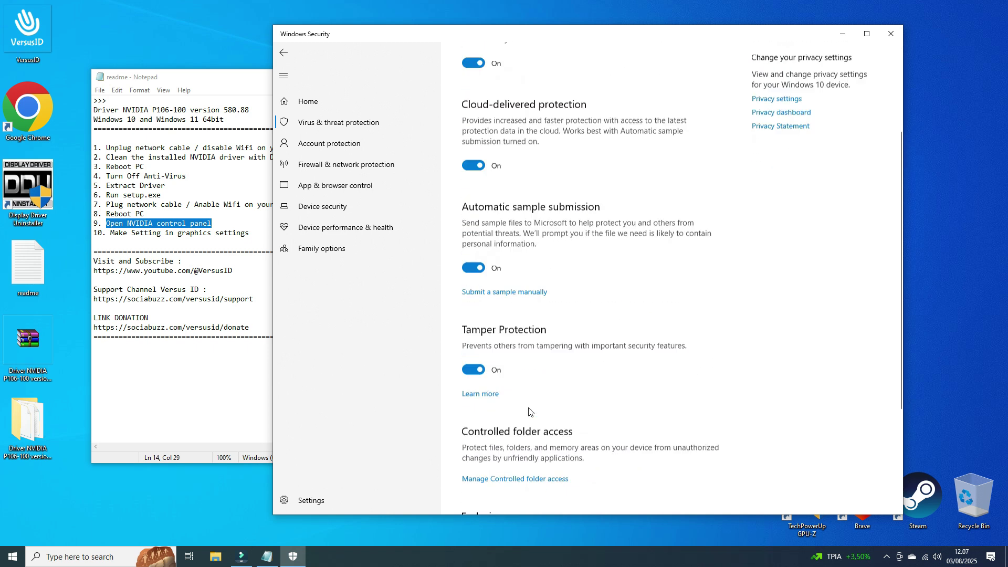
left_click(891, 34)
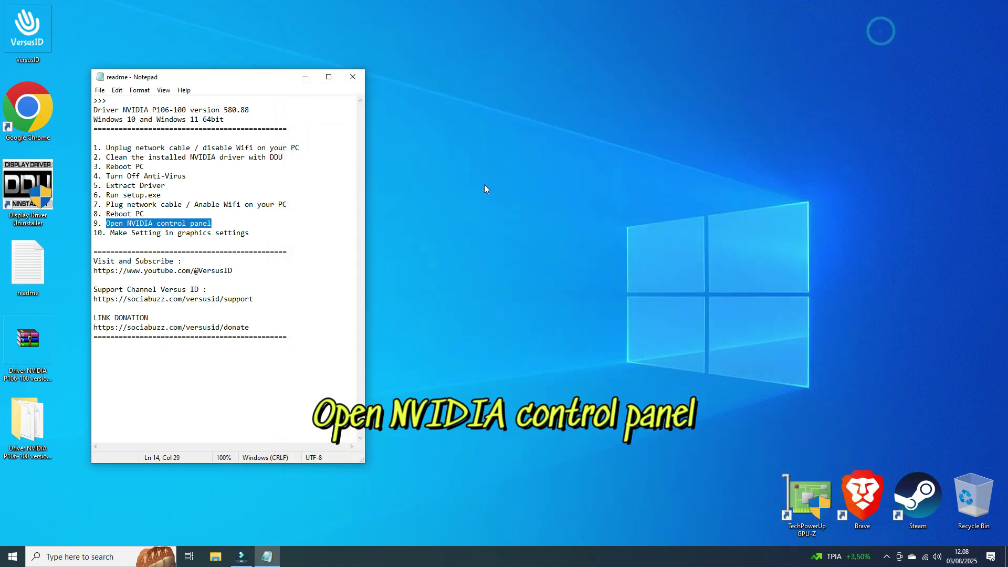
Open the NVIDIA Control Panel, accept its software license agreement and move its window clear of the readme's instructions
right_click(487, 195)
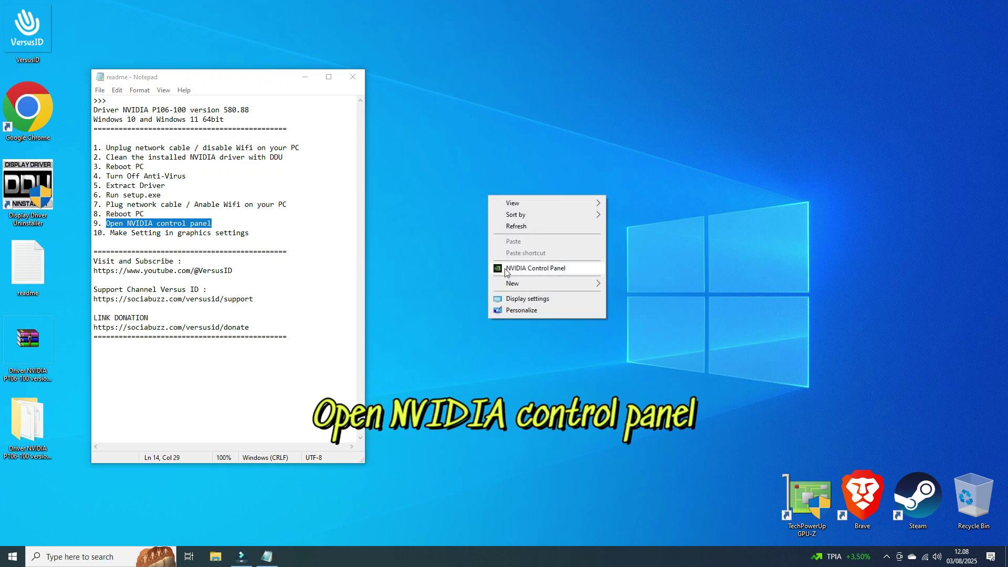
left_click(562, 269)
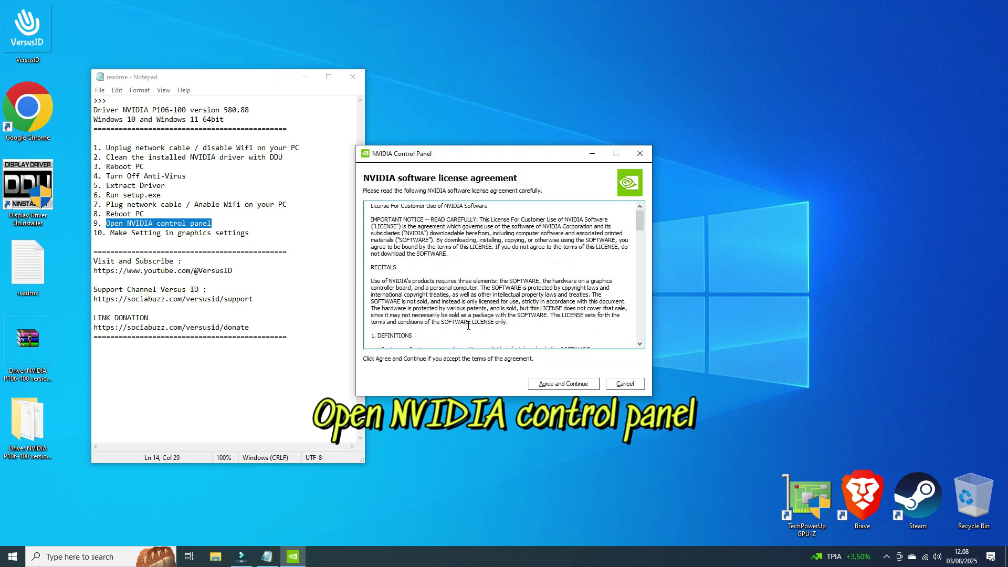
left_click(551, 383)
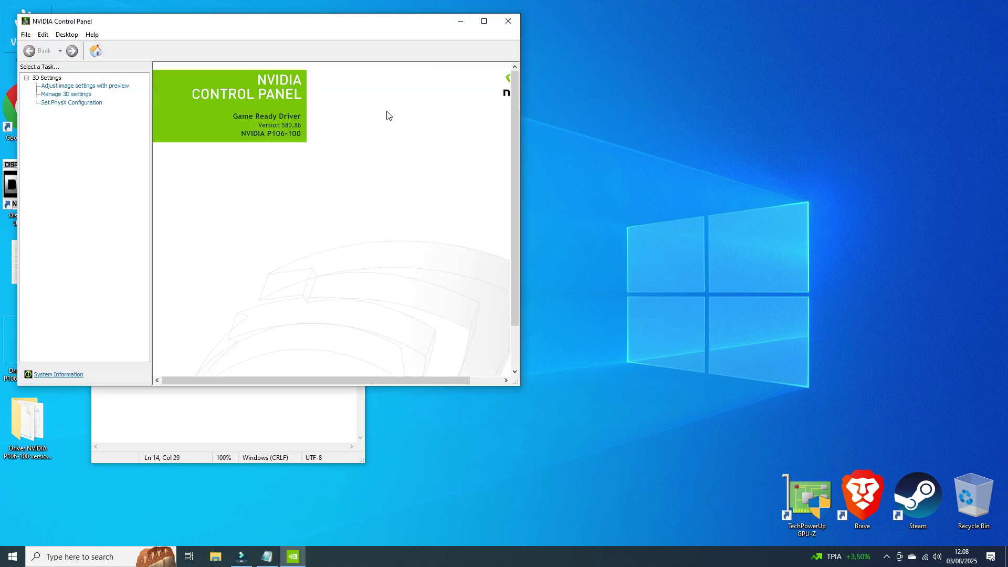
left_click_drag(378, 22, 624, 108)
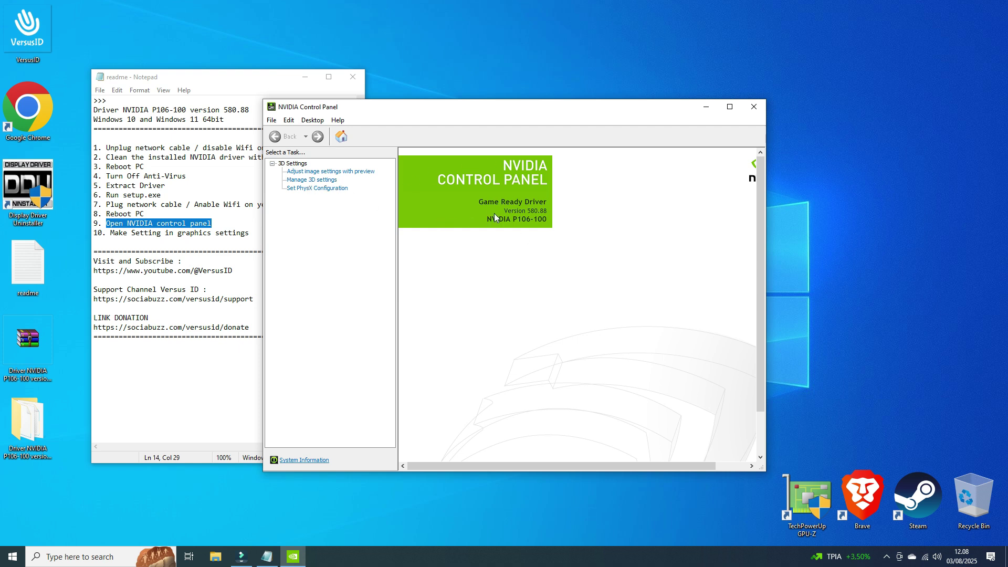
Set the preferred graphics processor in the global 3D settings to High-performance NVIDIA processor
left_click(322, 180)
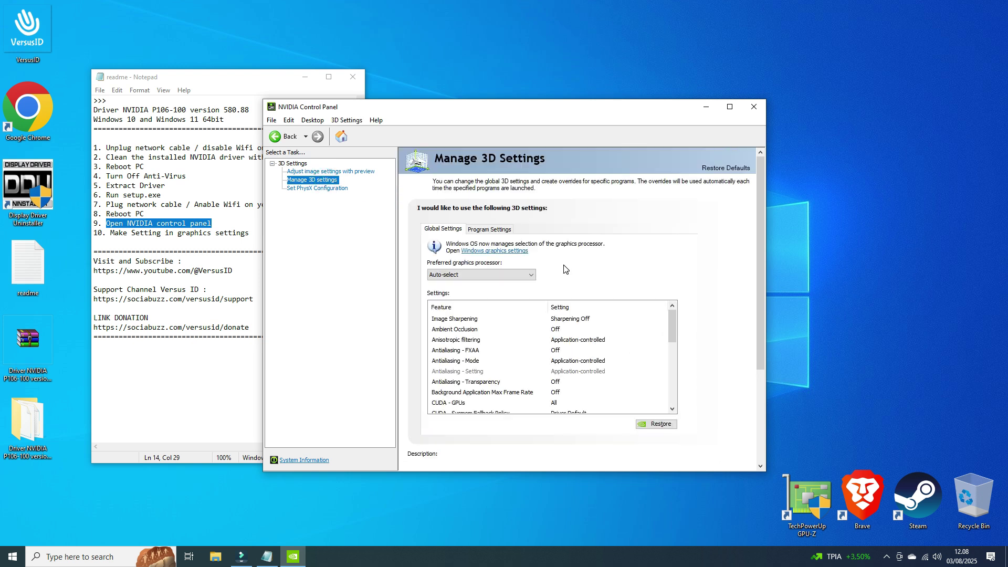
left_click(498, 273)
left_click(489, 294)
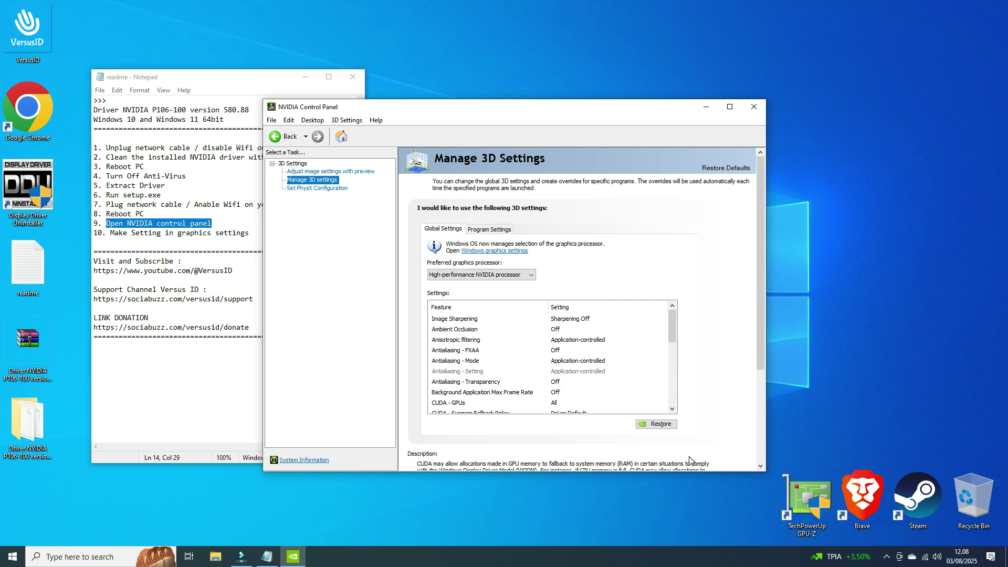
Select the PhysX processor in the PhysX configuration, apply the choice and close the NVIDIA Control Panel
left_click(316, 188)
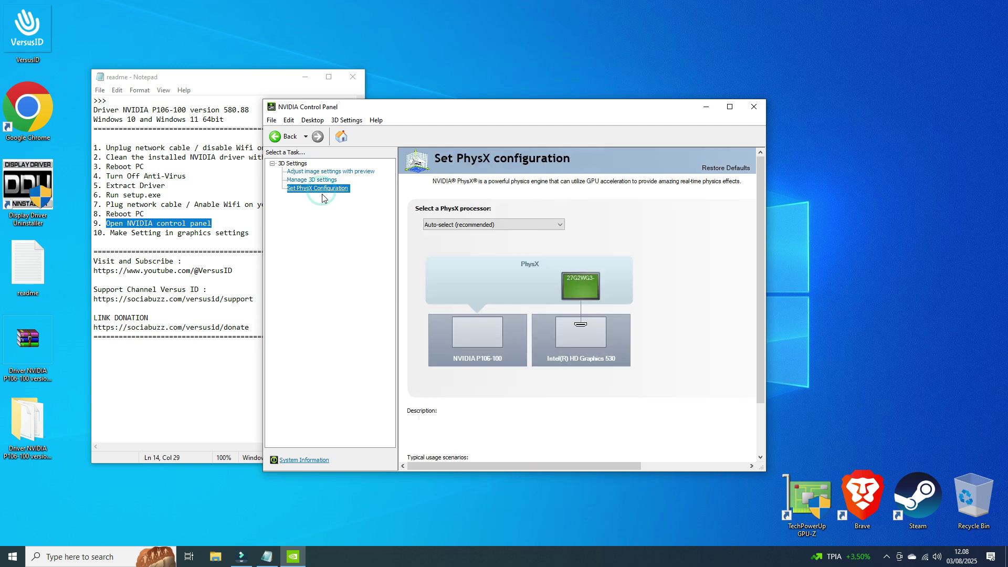
left_click(460, 225)
left_click(468, 241)
left_click(675, 458)
left_click(753, 107)
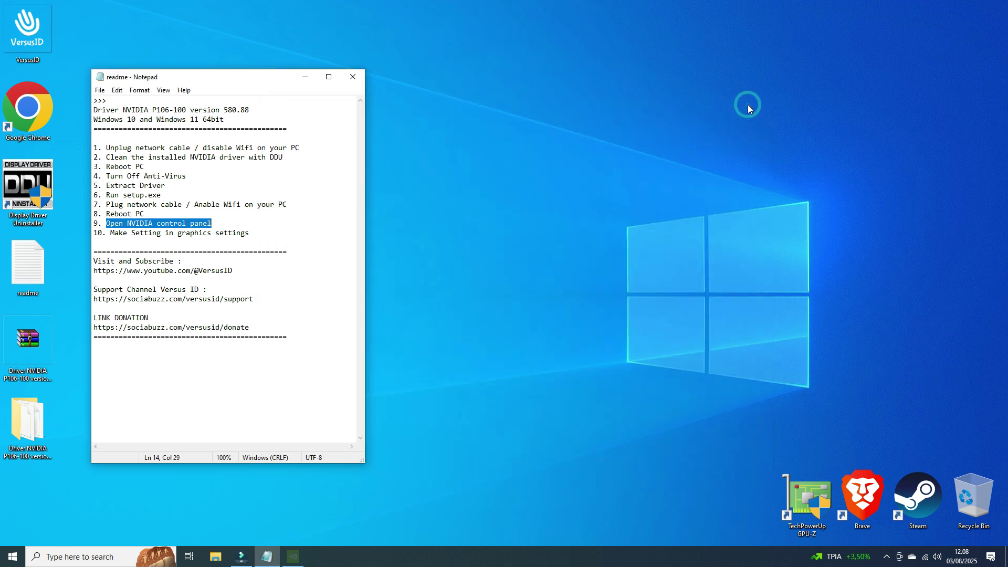
Check the NVIDIA card under Display adapters in Device Manager and close it
right_click(13, 555)
left_click(65, 328)
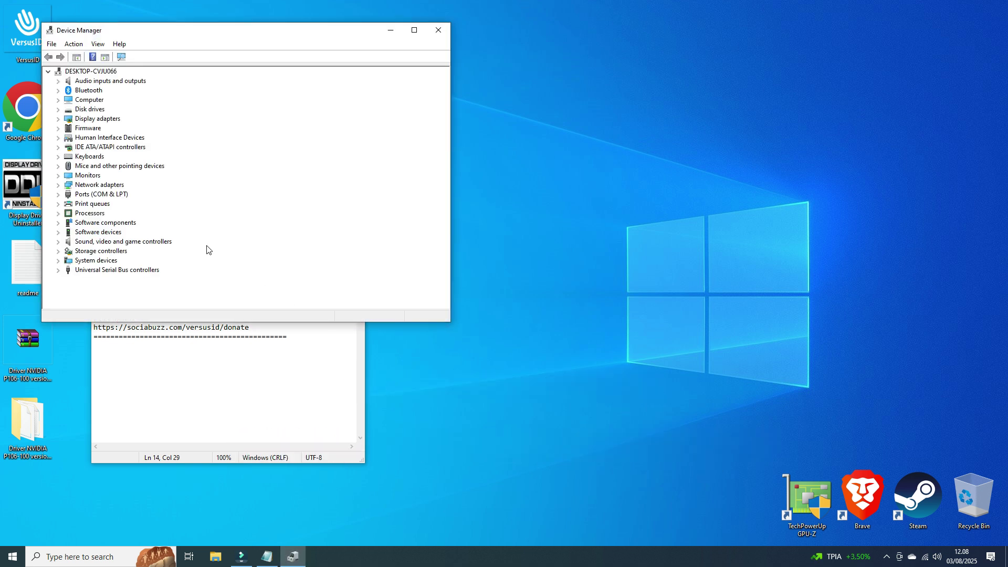
left_click(59, 119)
left_click(139, 139)
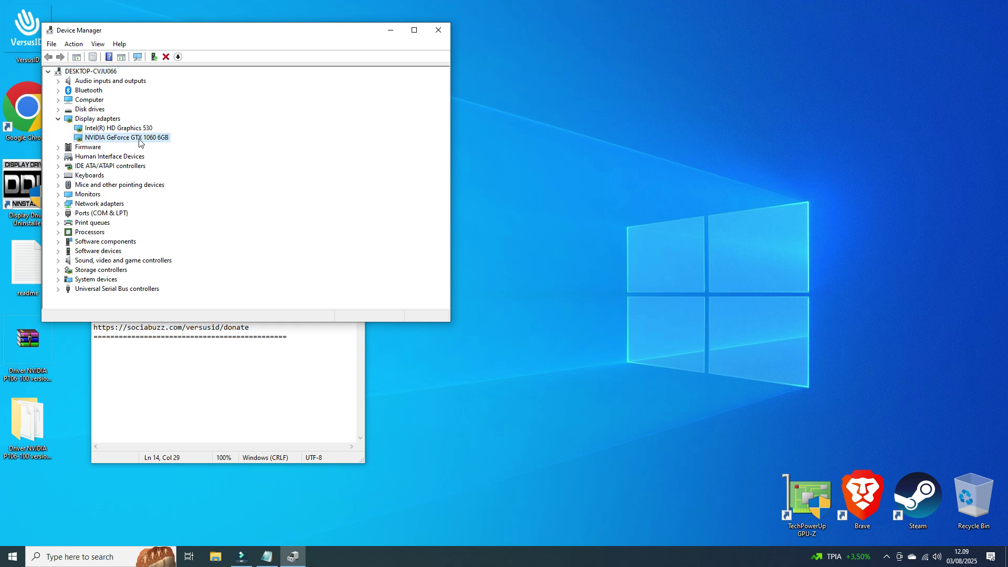
left_click(439, 30)
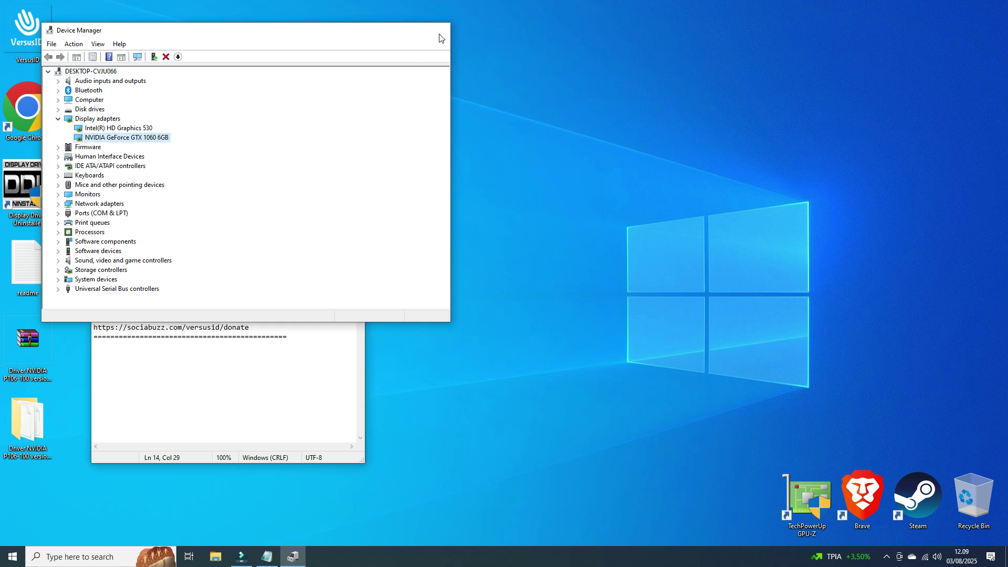
Switch to TechPowerUp GPU-Z and inspect the NVIDIA GeForce GTX 1060 6GB card's details and driver version
double_click(809, 499)
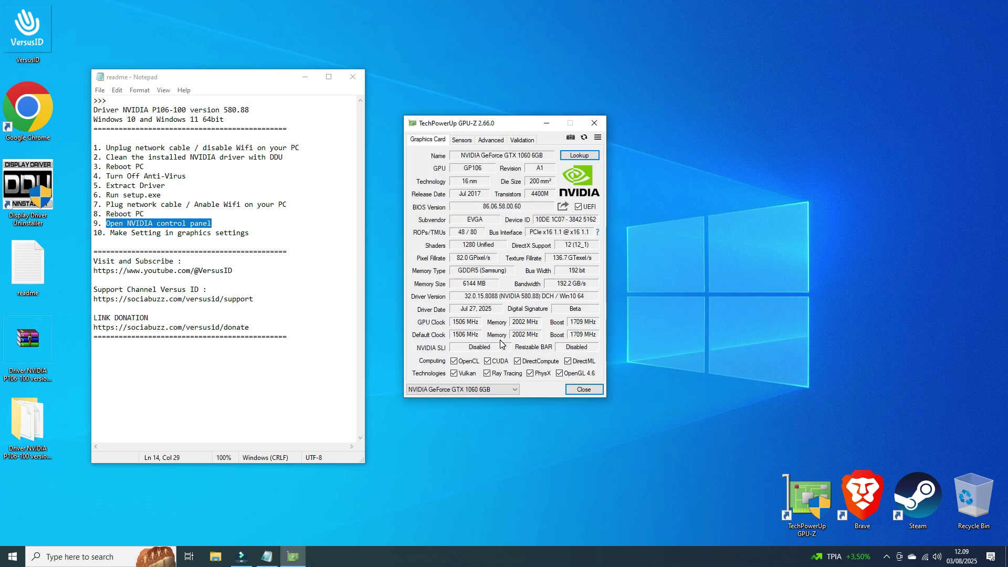
left_click(488, 393)
left_click(461, 405)
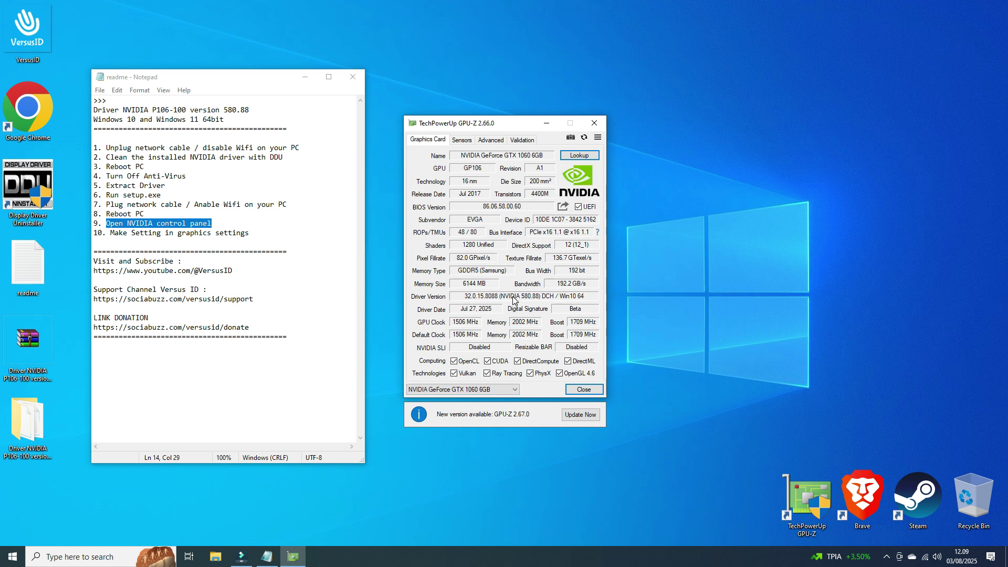
mouse_move(534, 302)
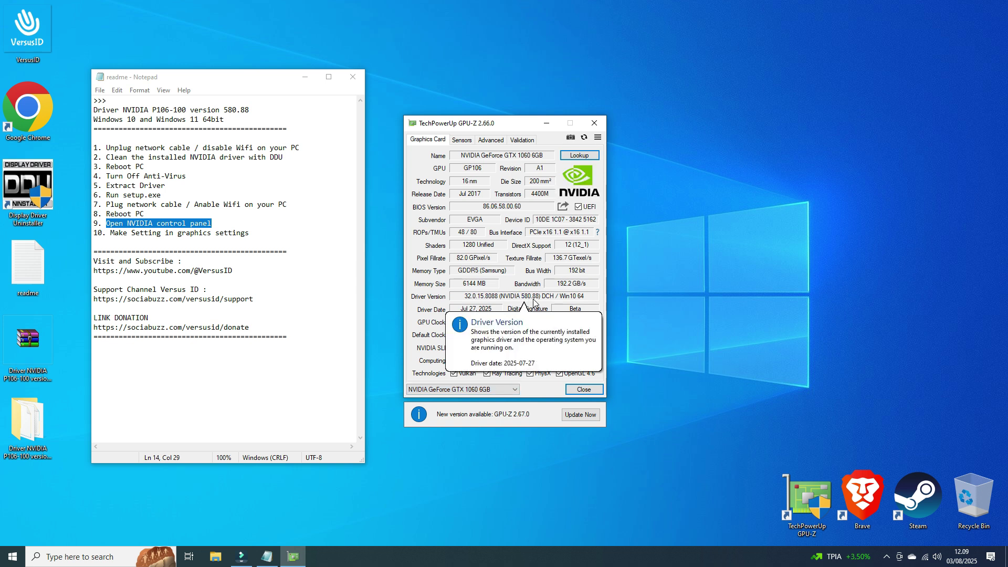
Run the GPU-Z render test, check the GPU load in the sensor readings, and close the test and GPU-Z
left_click(598, 234)
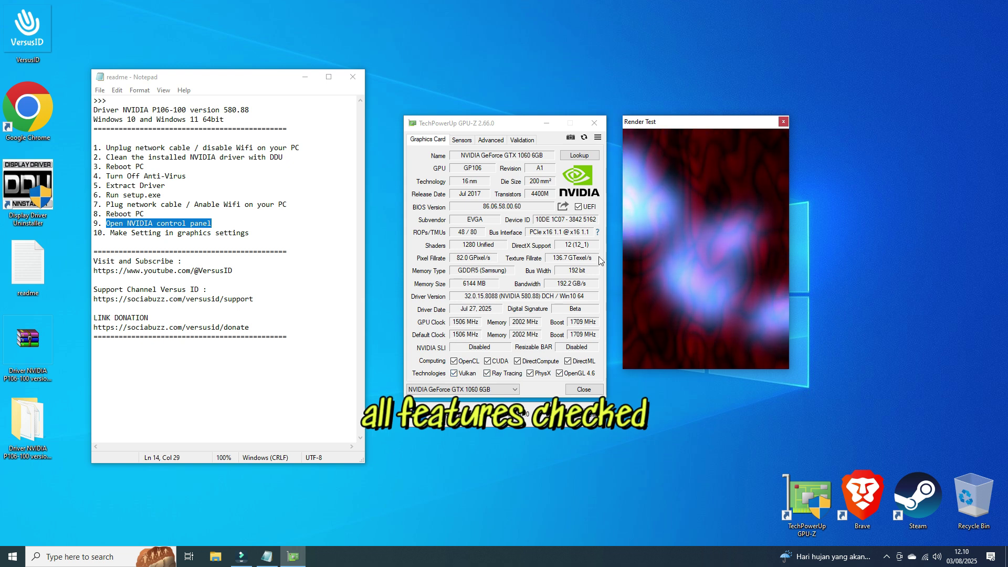
left_click(462, 140)
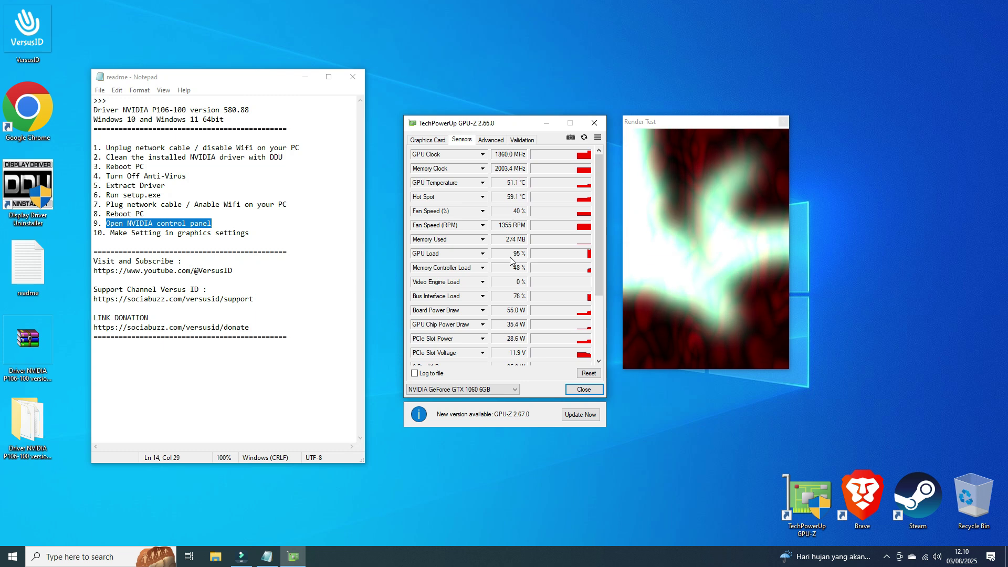
left_click(782, 126)
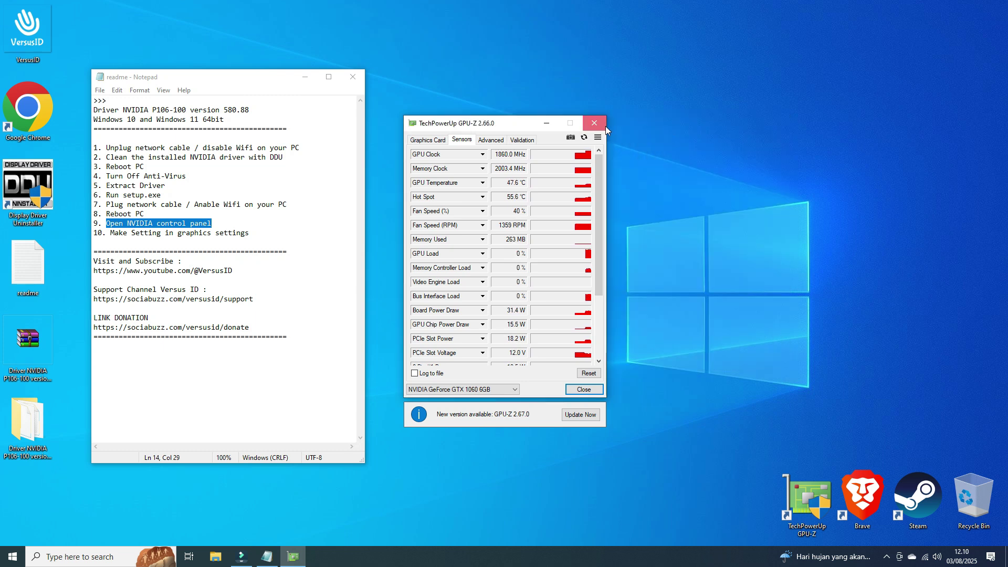
key("alt+F4")
Run dxdiag, review its Display and Render pages for both graphics devices, and exit the tool
key("super")
type("dxdiag")
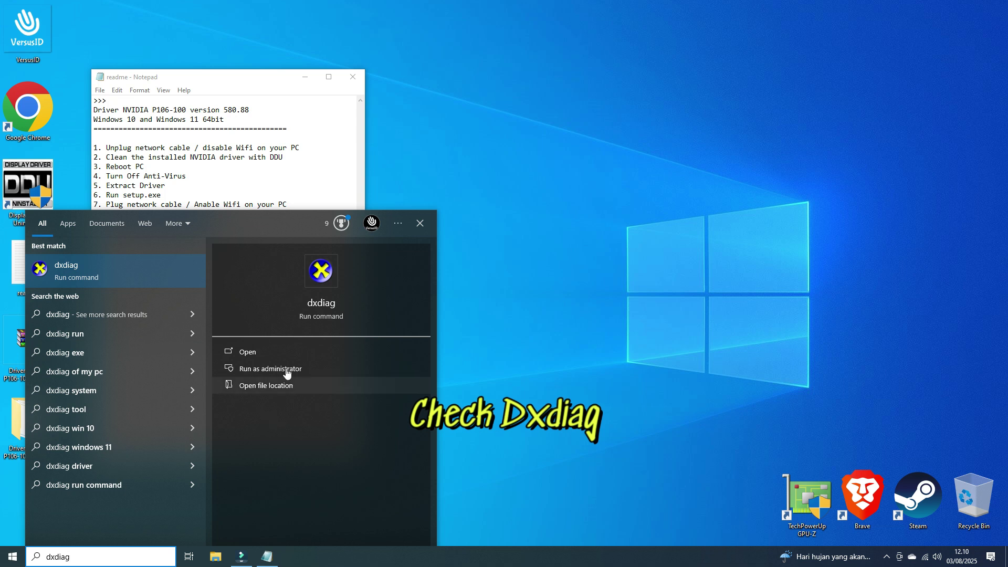
left_click(265, 352)
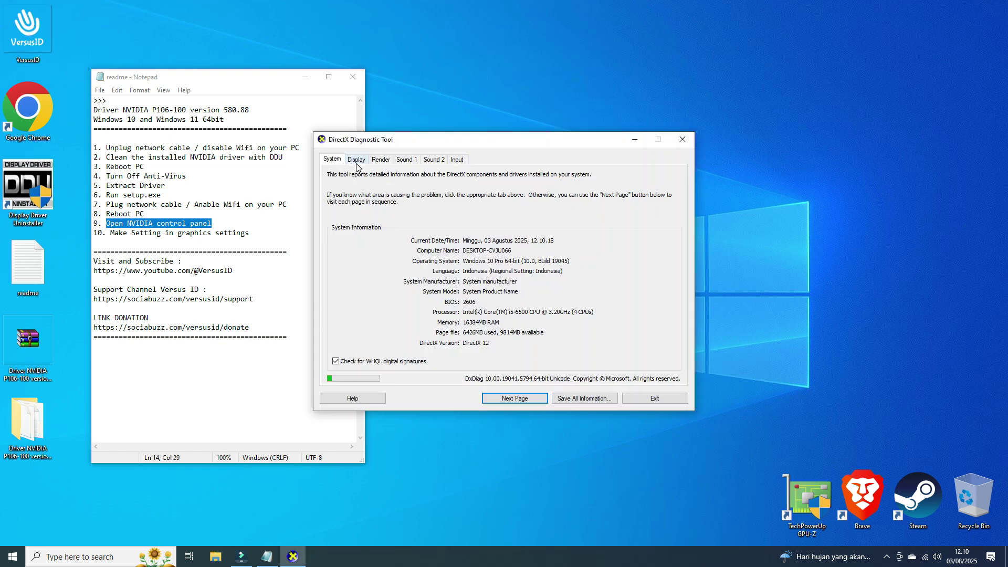
left_click(507, 397)
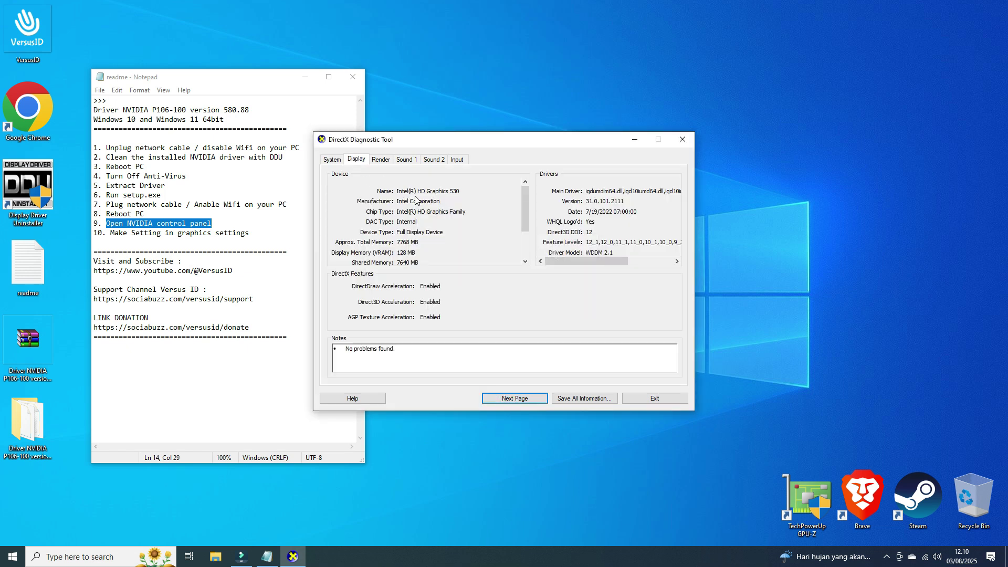
left_click(513, 389)
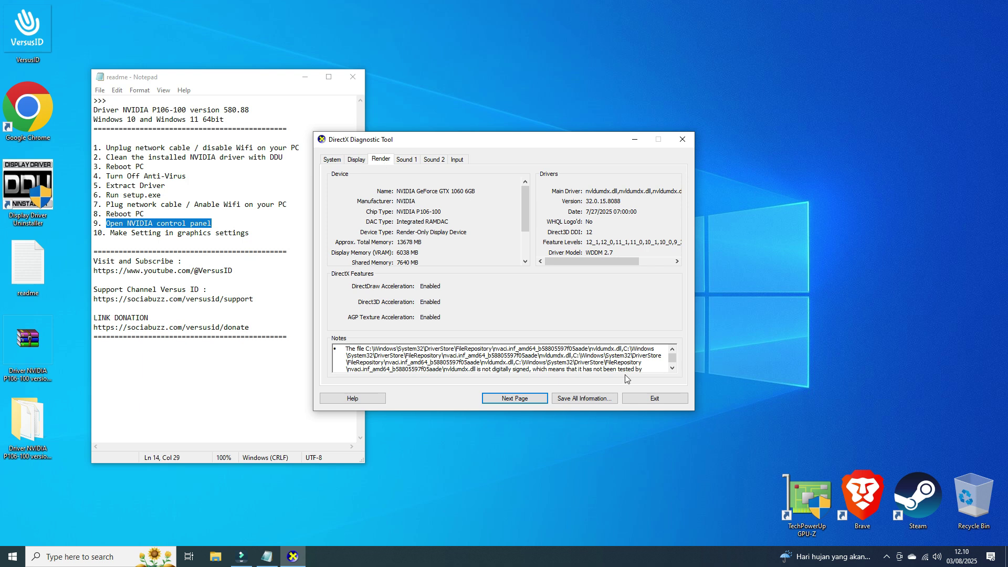
left_click(636, 399)
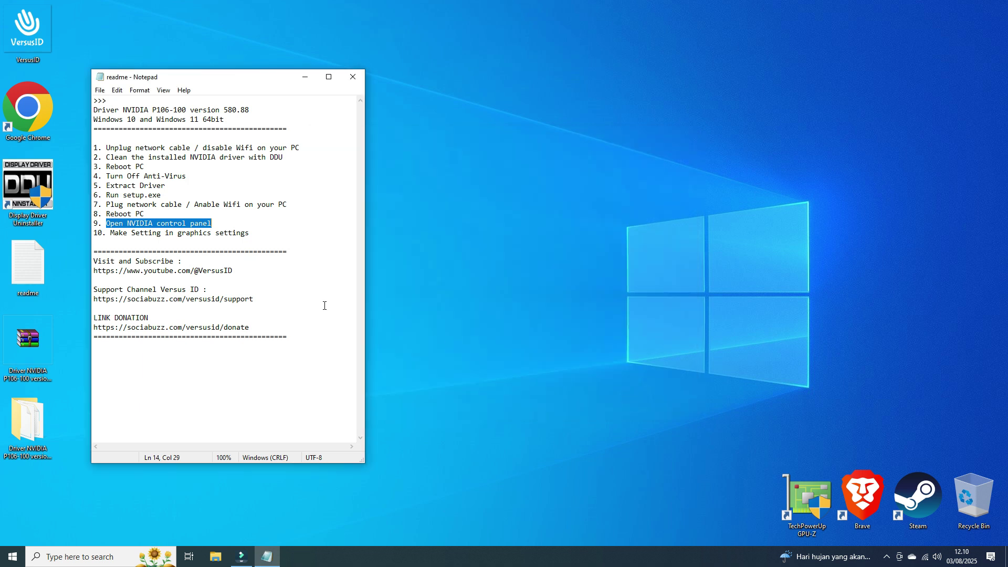
Highlight step 10 about graphics settings in the readme and open the Graphics settings page from the Windows display settings
left_click_drag(107, 233, 258, 234)
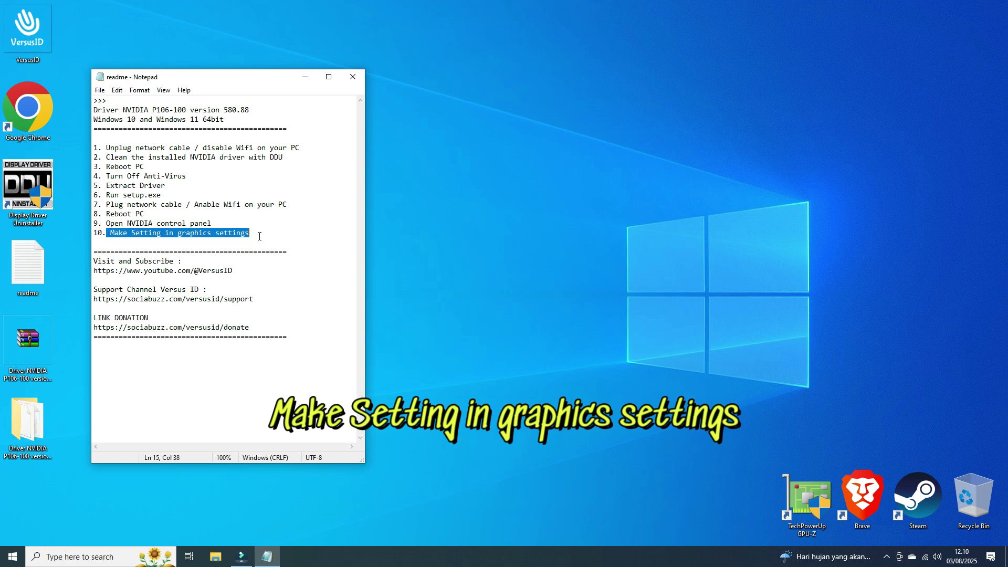
right_click(509, 244)
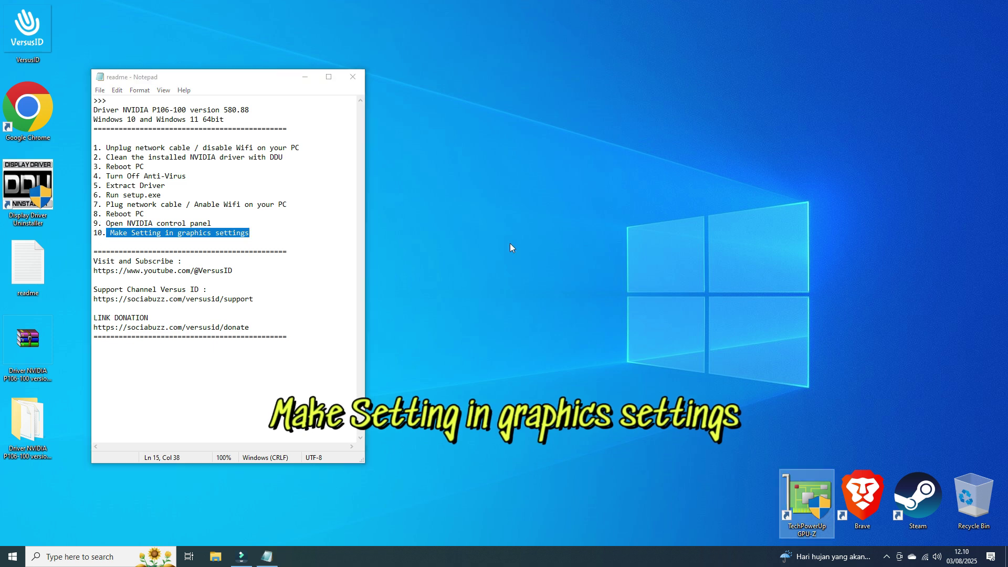
left_click(539, 347)
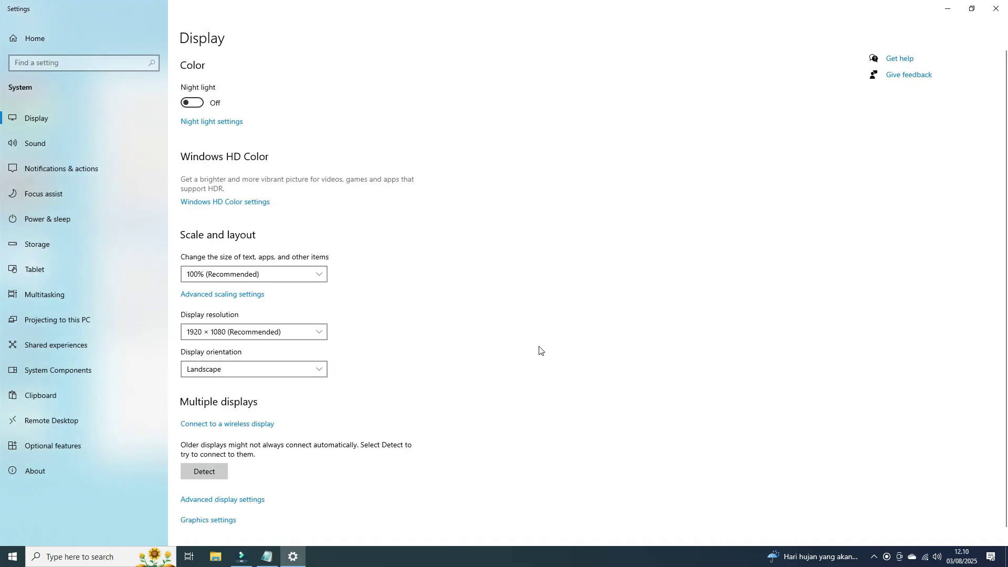
left_click(208, 521)
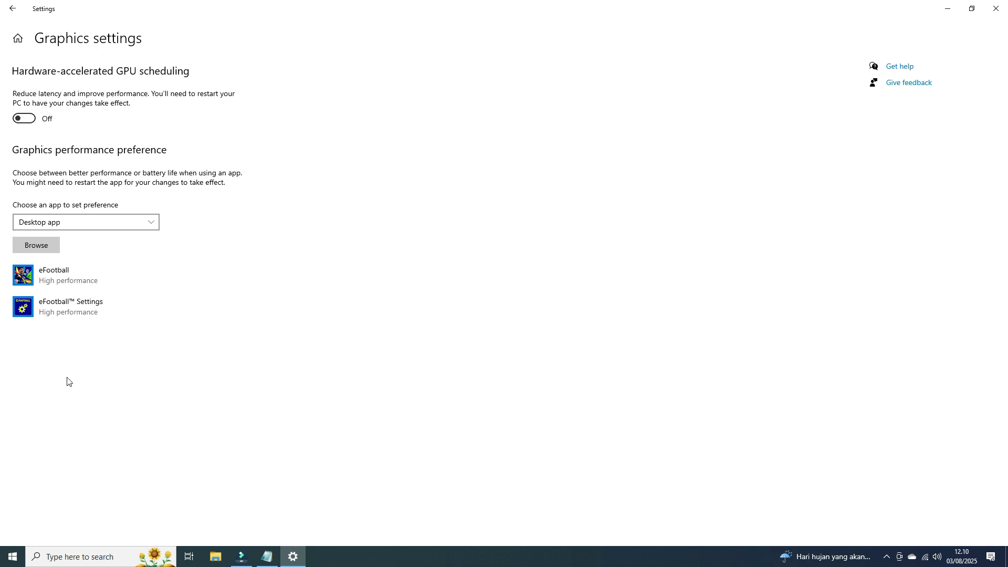
Save the eFootball graphics preference as High performance, and close Settings and the readme
left_click(61, 276)
left_click(165, 329)
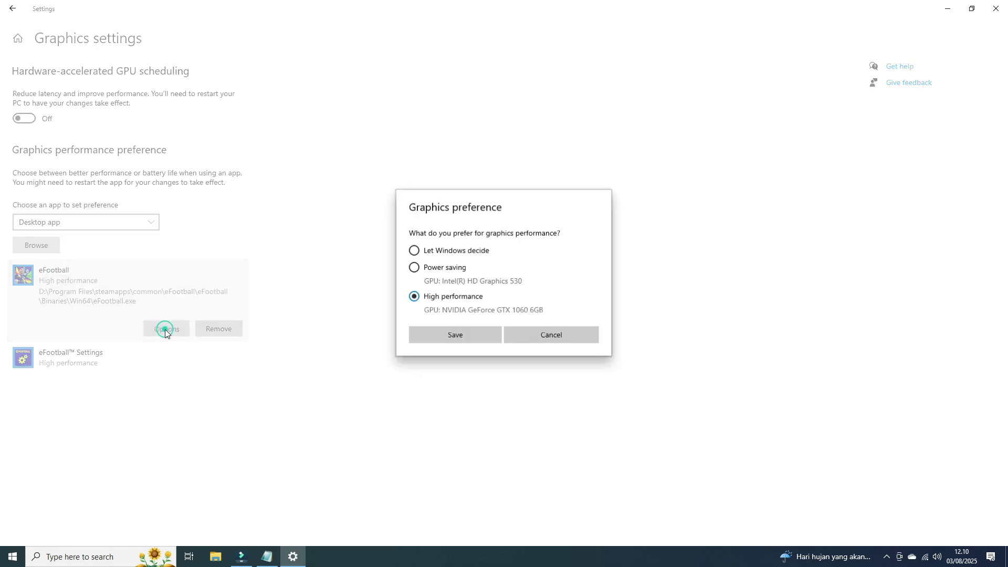
left_click(423, 300)
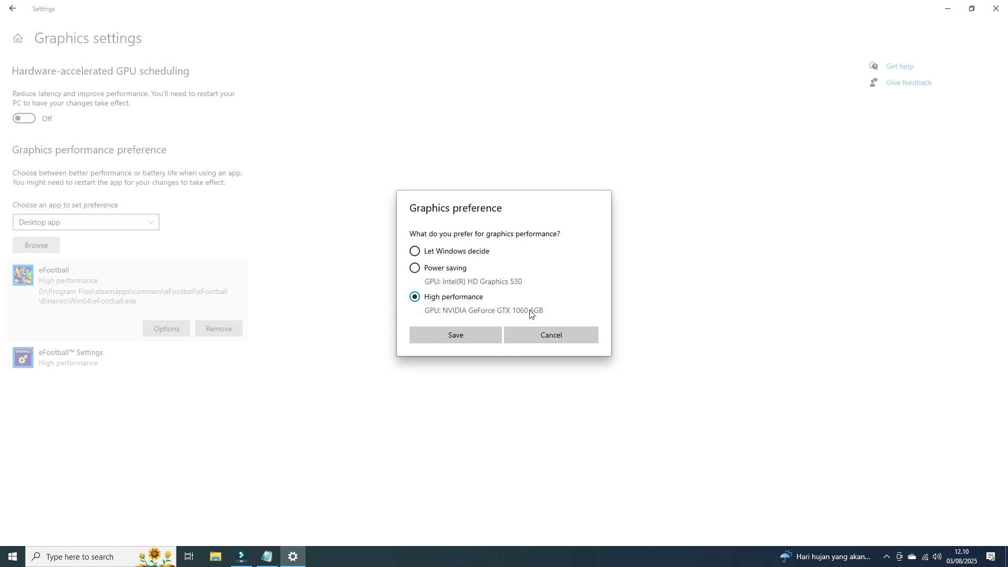
left_click(458, 340)
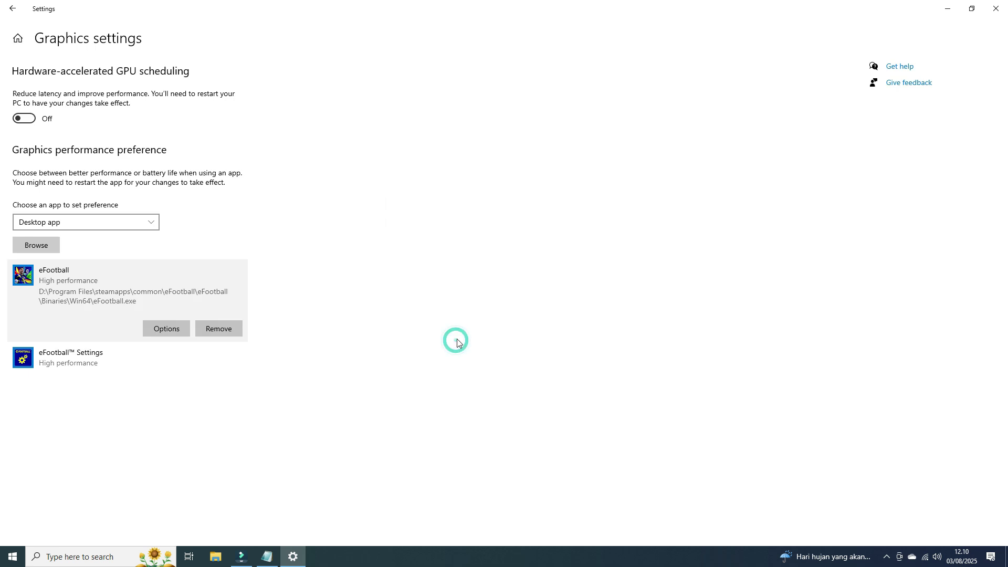
left_click(1004, 10)
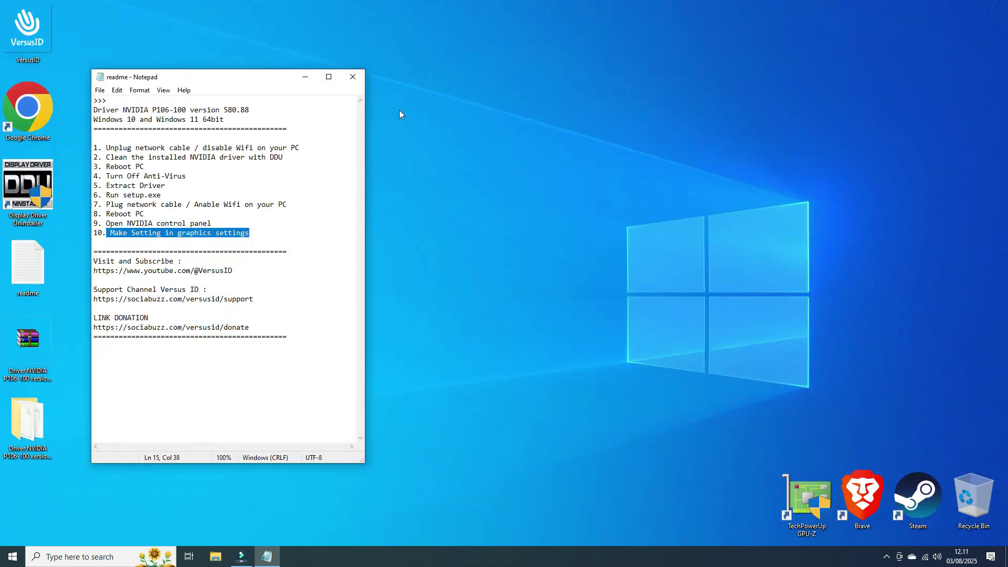
left_click(362, 77)
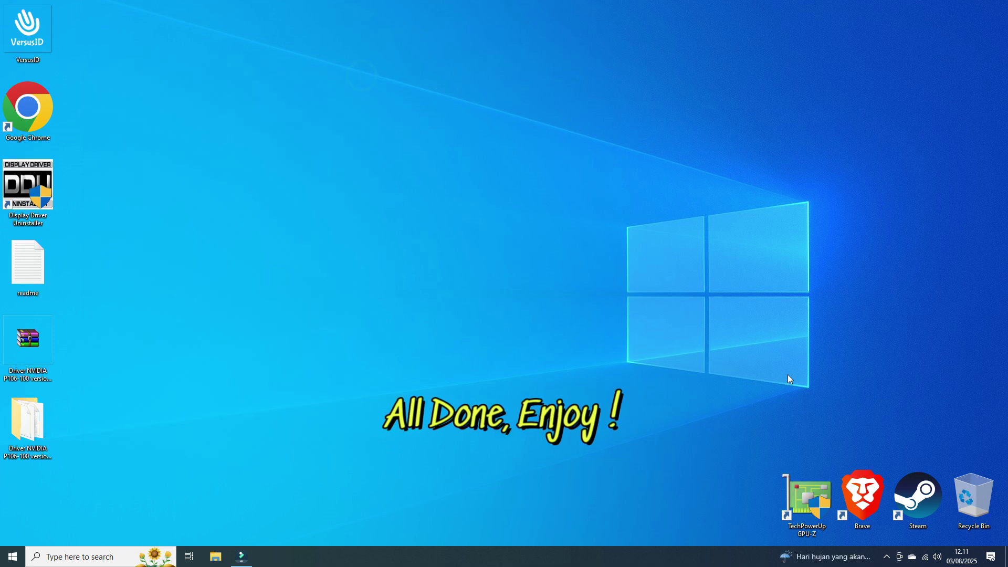
Switch to Steam and launch eFootball from the game library
double_click(916, 496)
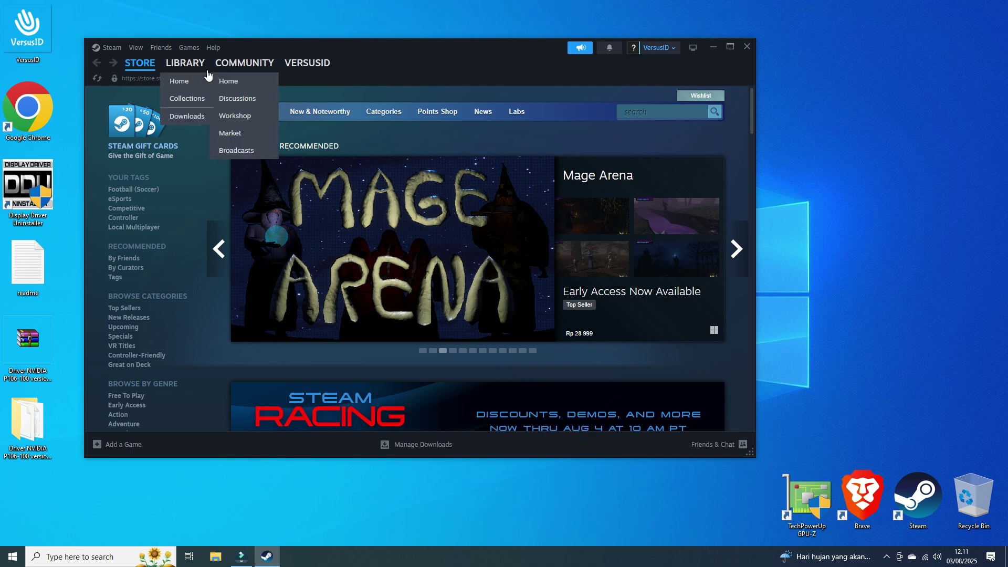
left_click(194, 67)
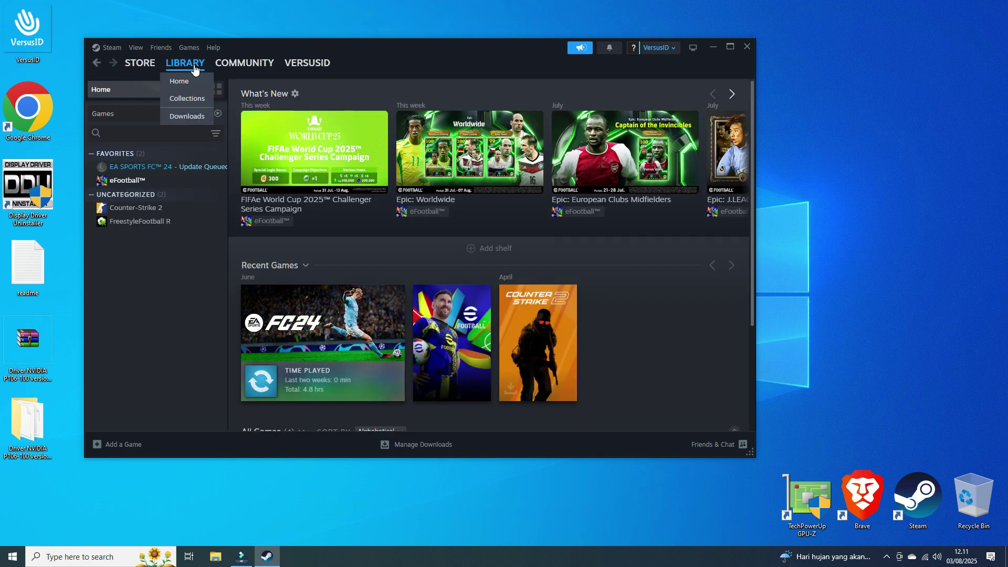
left_click(137, 179)
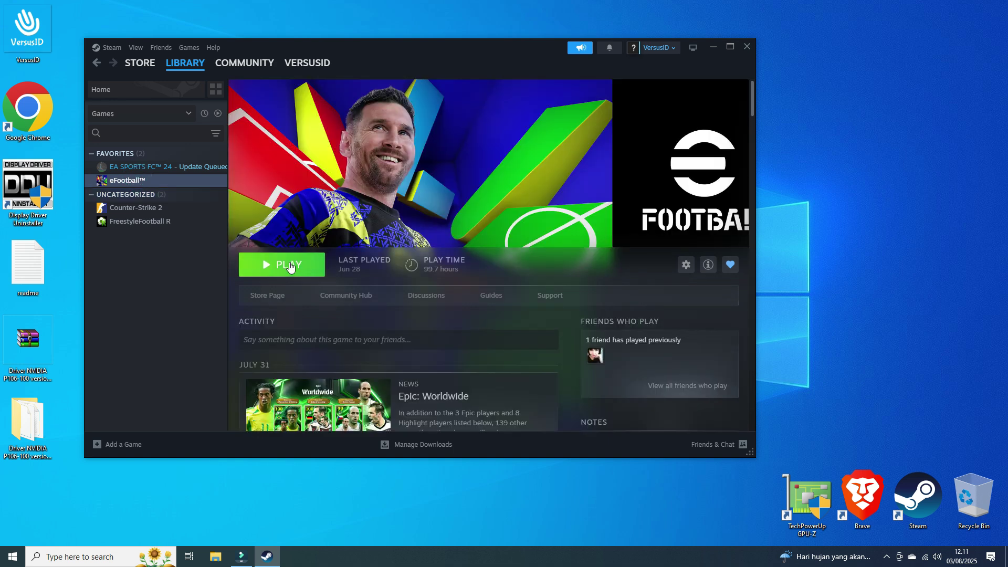
left_click(291, 268)
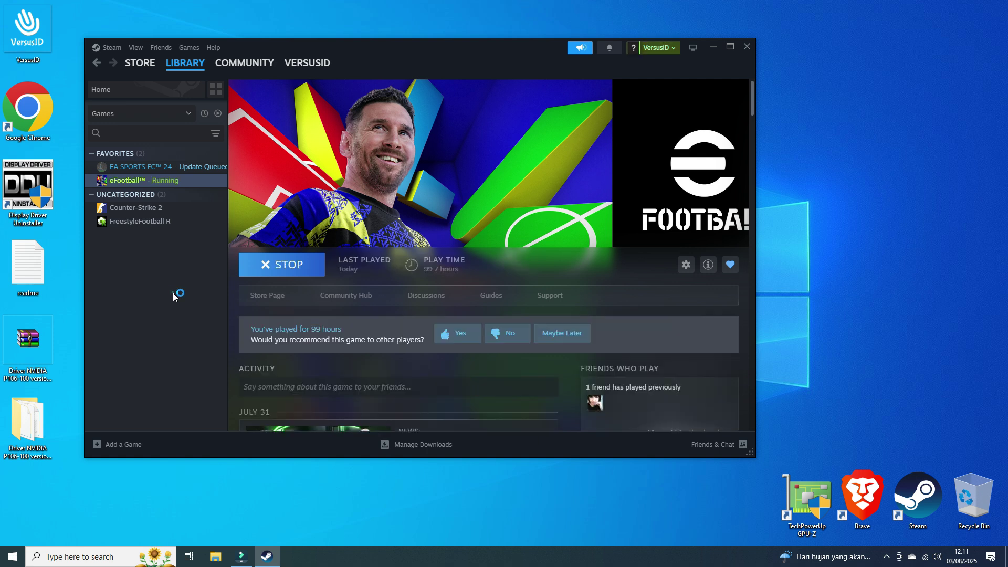
Search for and launch MSI Afterburner, and dismiss the RivaTunerStatisticsServer v7.3.6 download prompt
key("super")
type("msi")
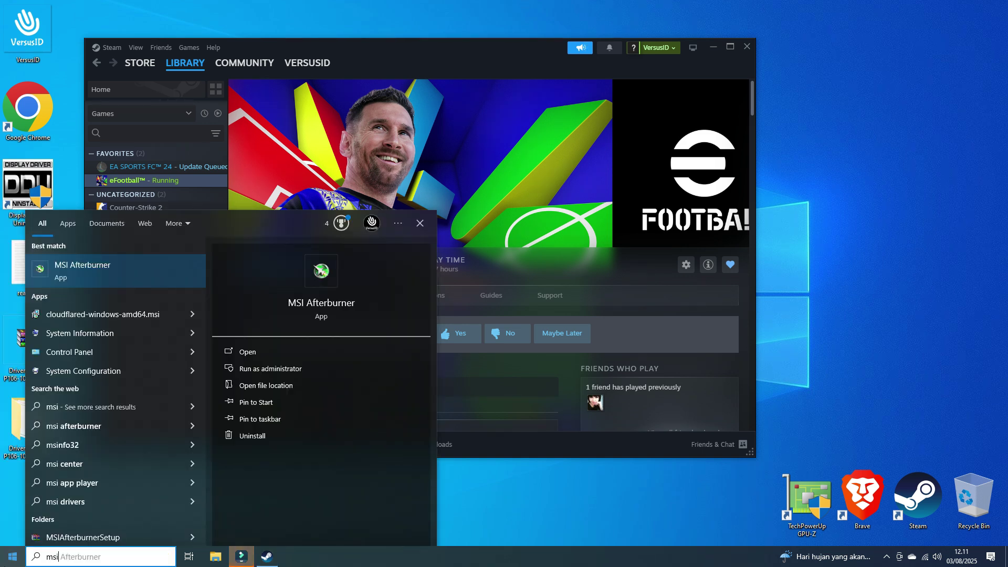
left_click(73, 271)
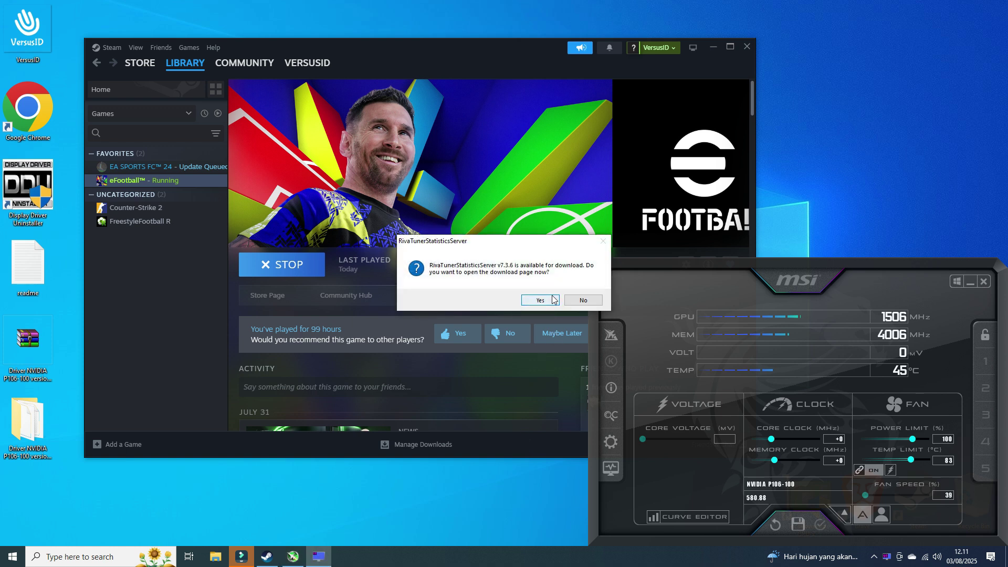
left_click(575, 300)
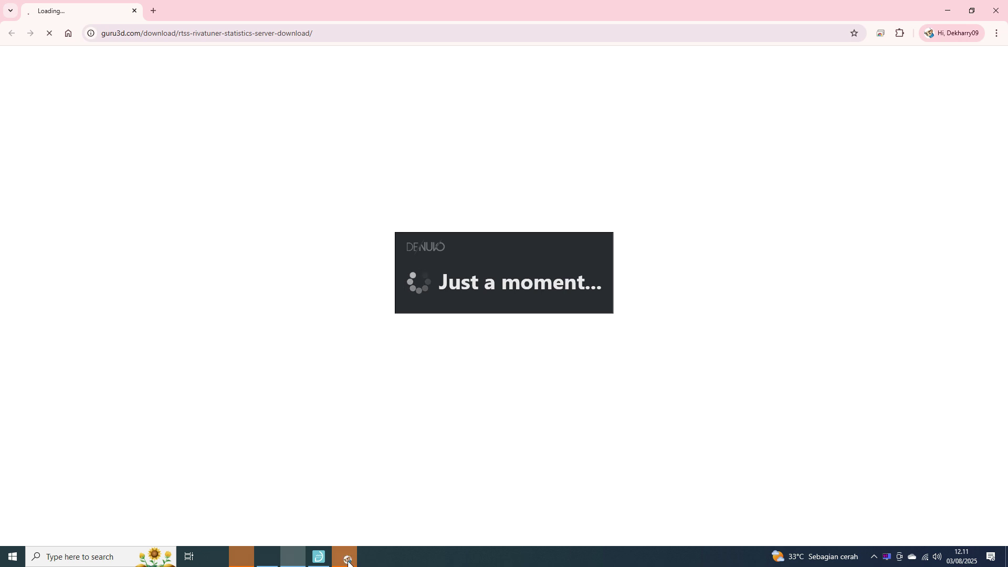
Close the Google Chrome window with the RivaTuner Statistics Server download page
left_click(348, 561)
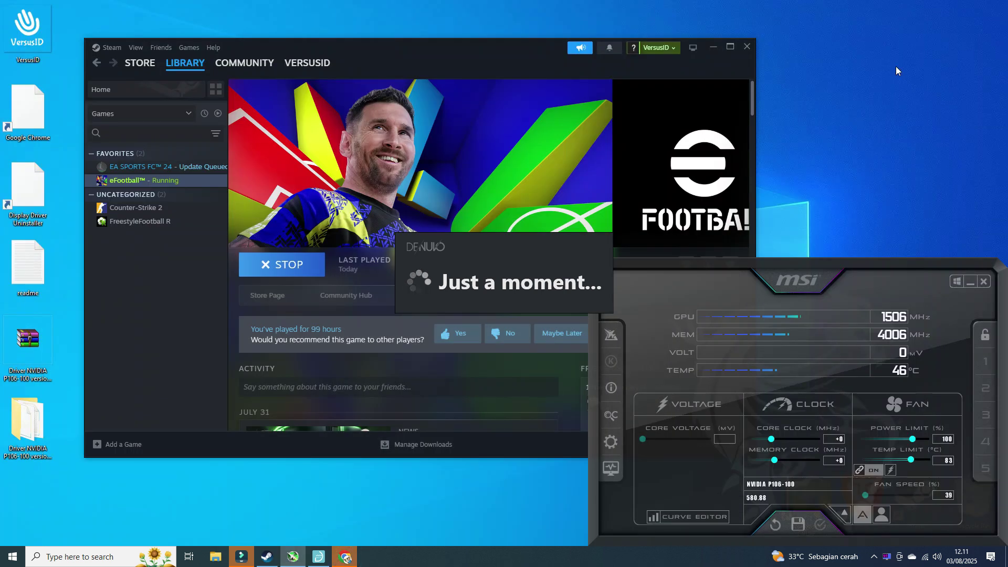
mouse_move(323, 558)
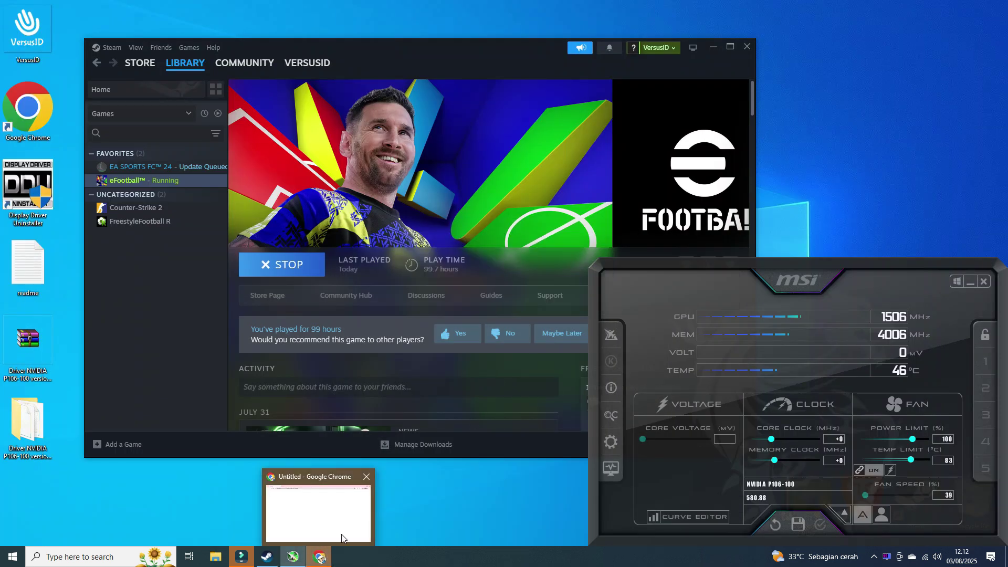
left_click(366, 478)
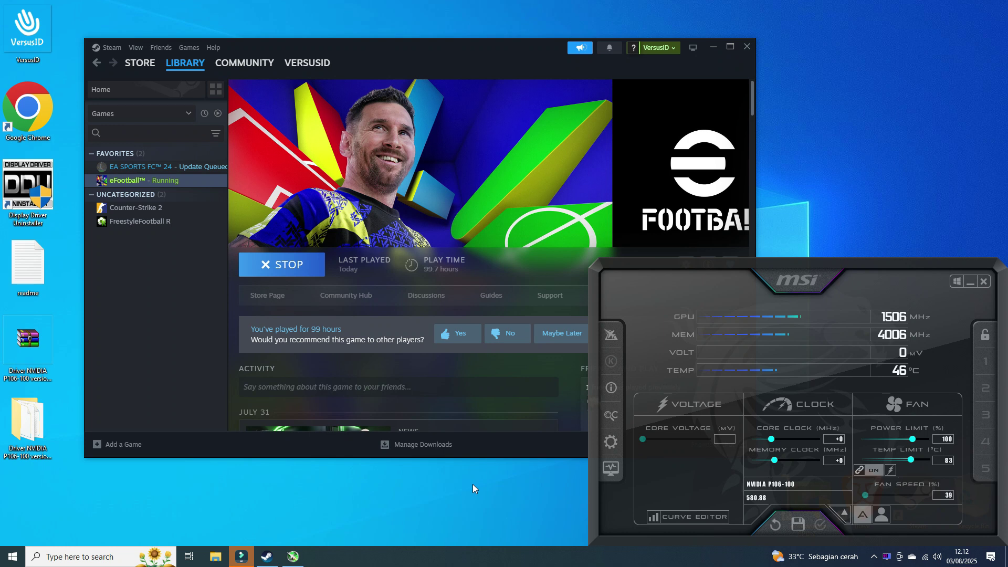